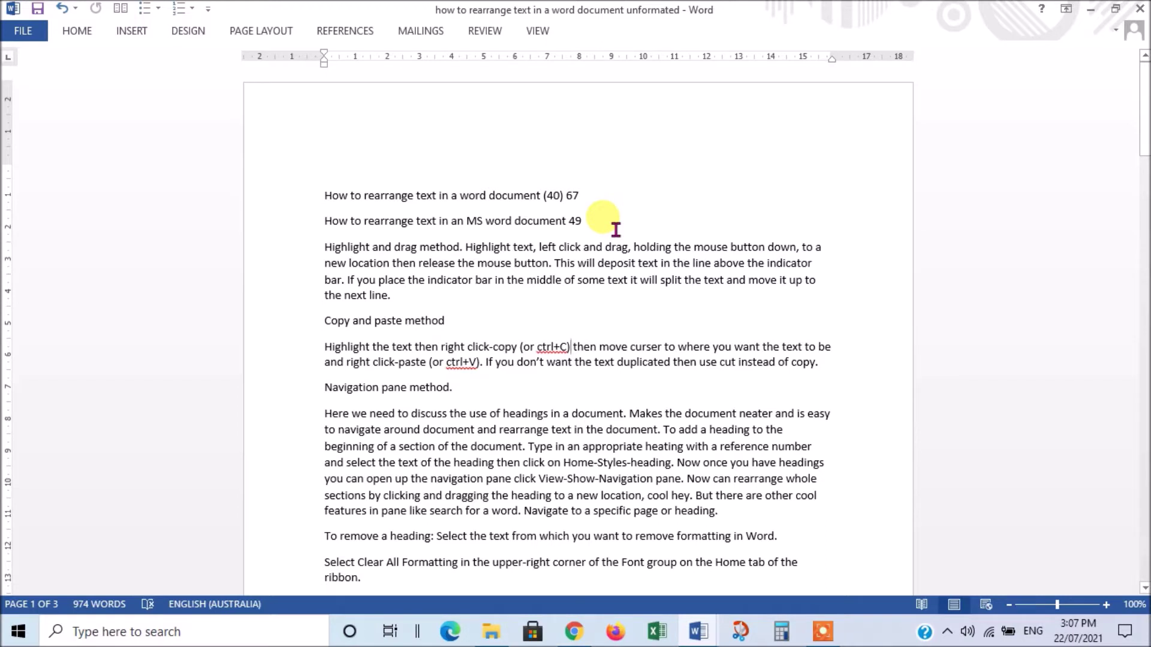
# - Drag the line 'How to rearrange text in a word document (40) 67' directly below the opening title line
pyautogui.click(584, 193)
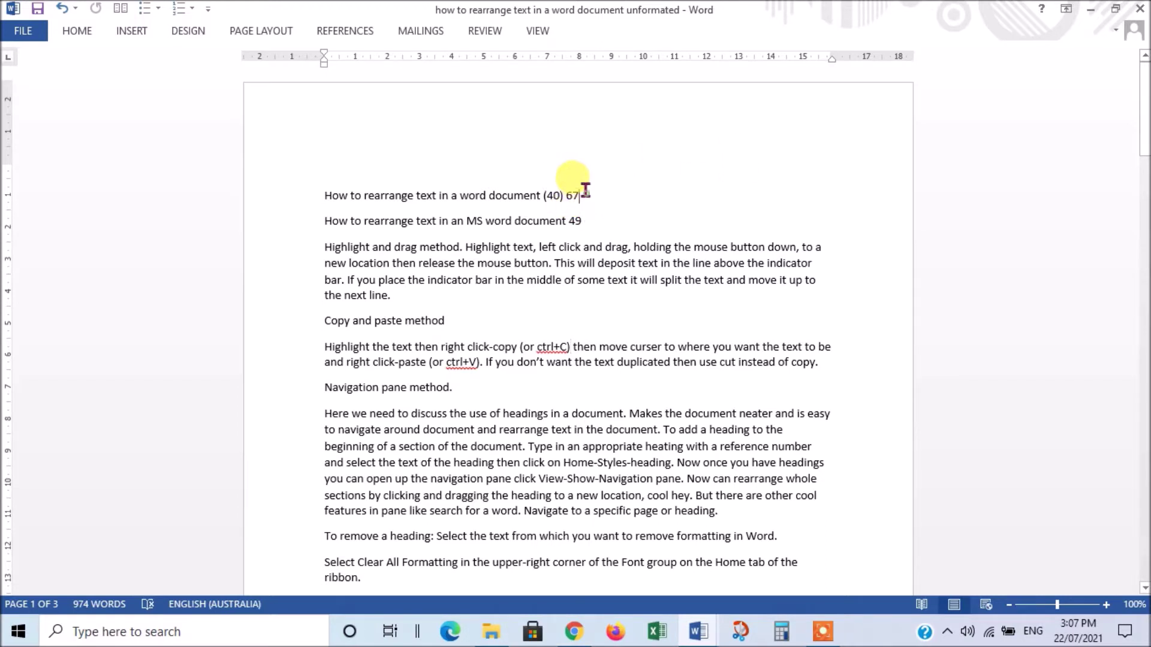
pyautogui.moveTo(585, 191); pyautogui.dragTo(329, 198)
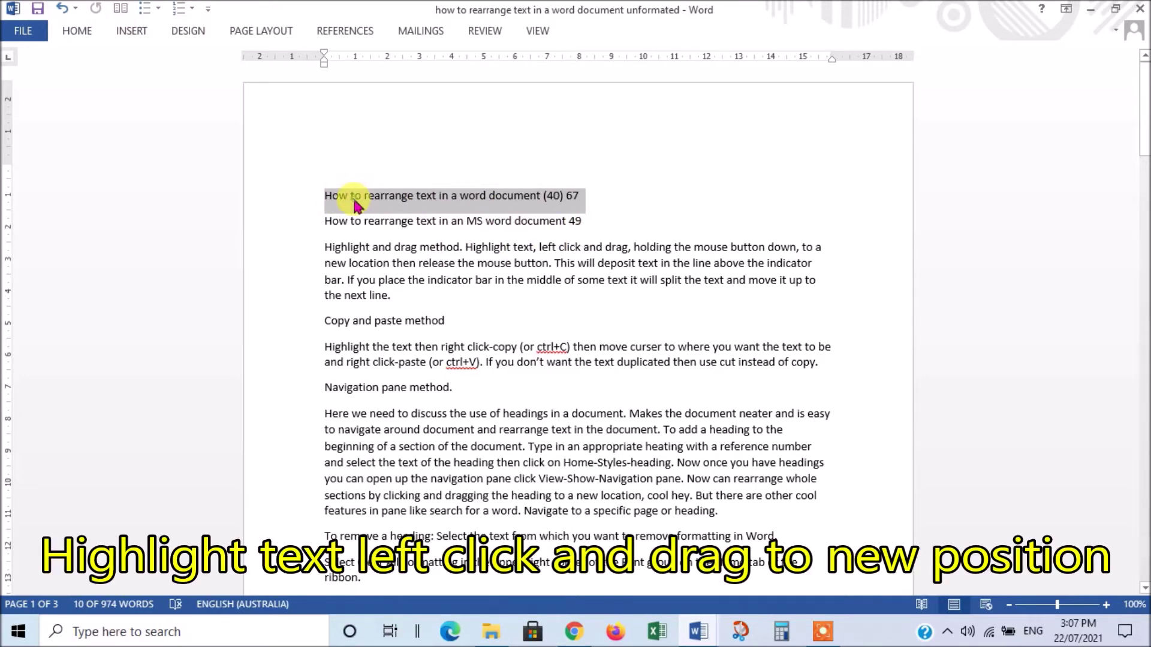
pyautogui.moveTo(354, 200); pyautogui.dragTo(354, 200)
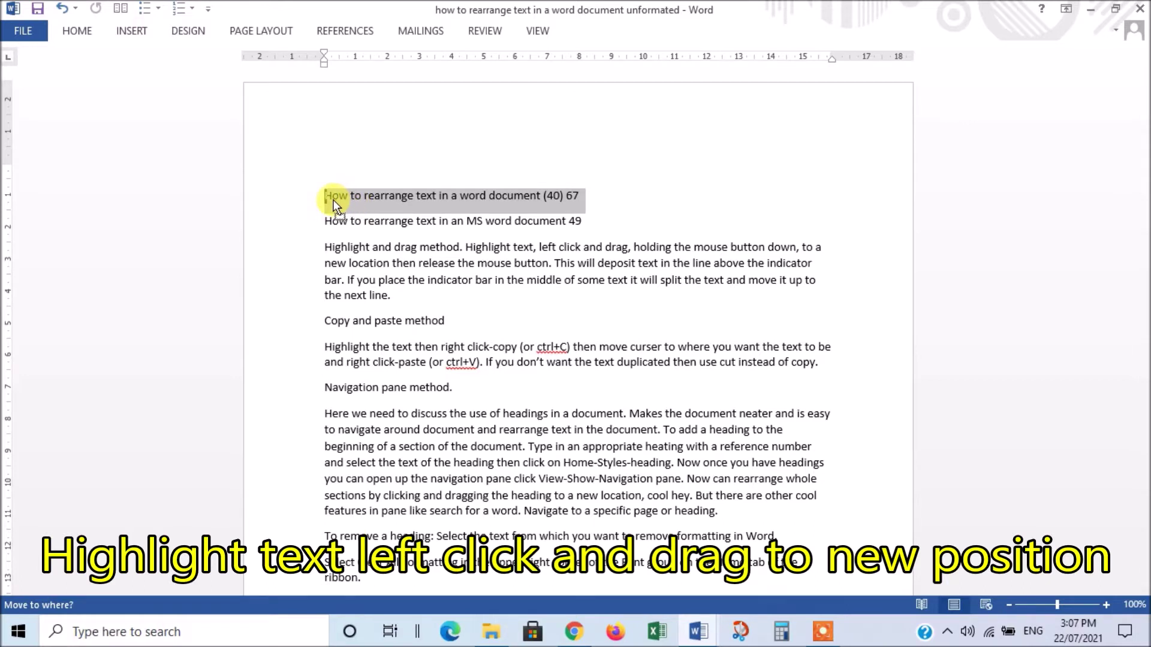
pyautogui.moveTo(333, 202); pyautogui.dragTo(328, 214)
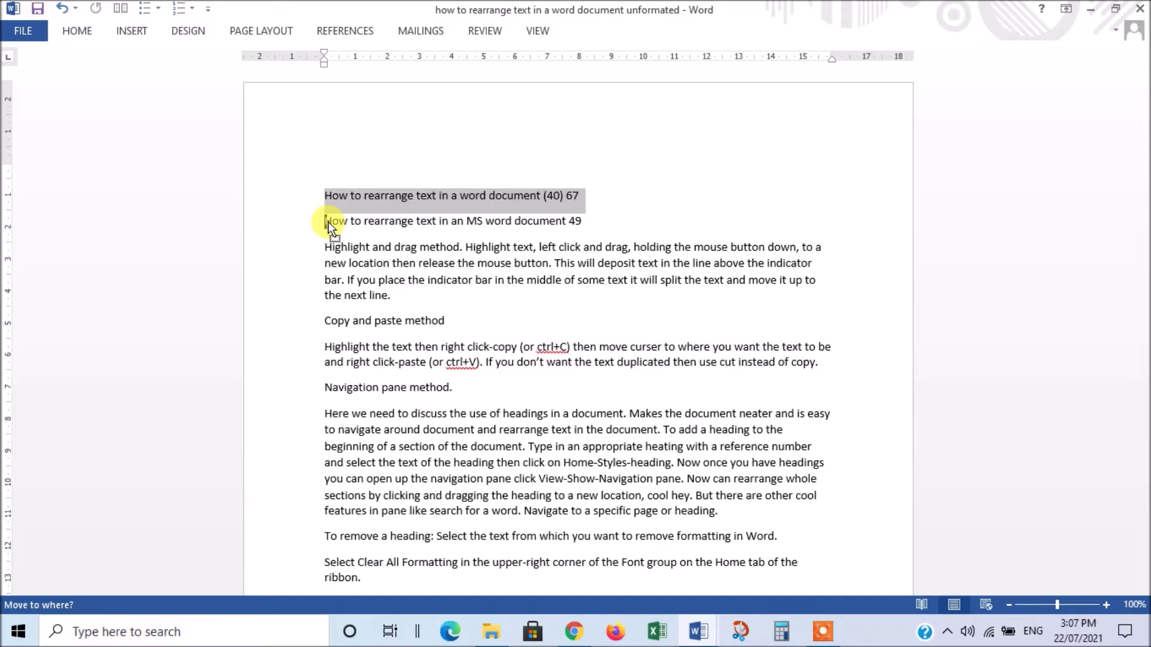
pyautogui.moveTo(329, 222); pyautogui.dragTo(328, 248)
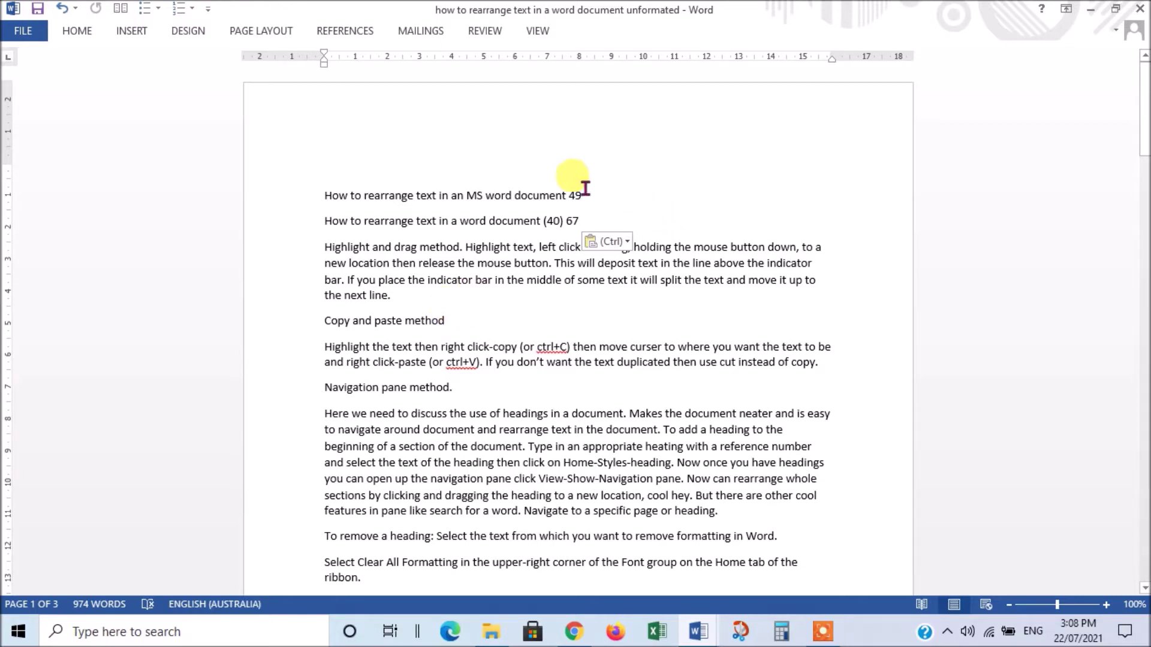
# - Copy the 'MS word document 49' line and paste it as text only in a new paragraph below 'Navigation pane method.'
pyautogui.moveTo(588, 195); pyautogui.dragTo(324, 197)
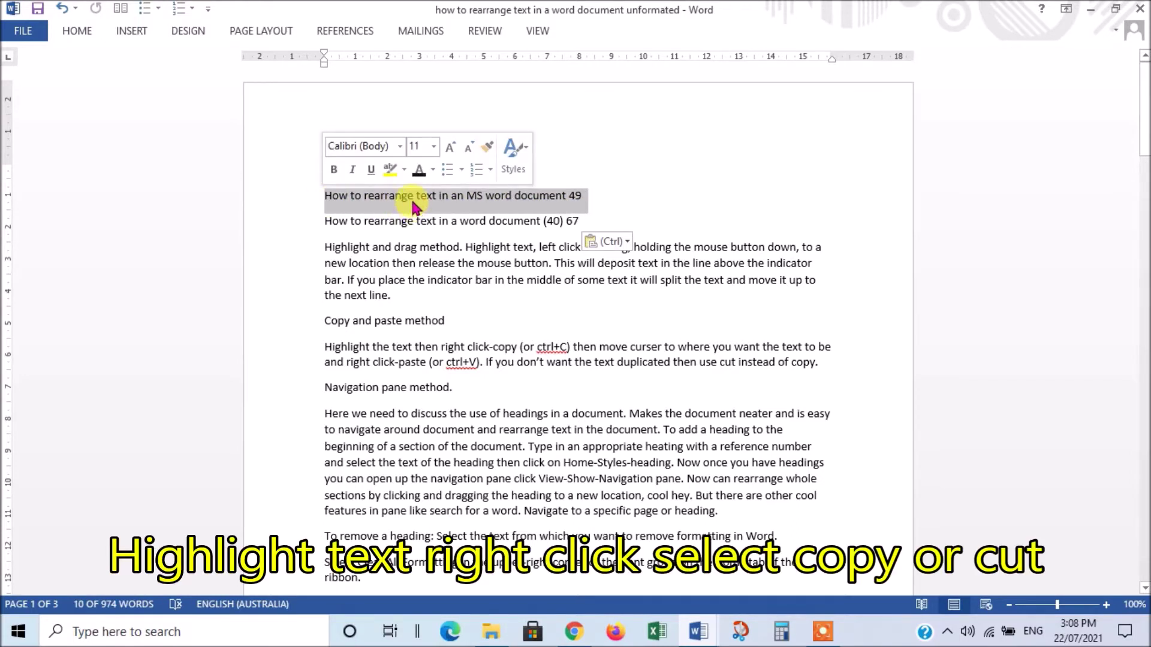
pyautogui.rightClick(412, 206)
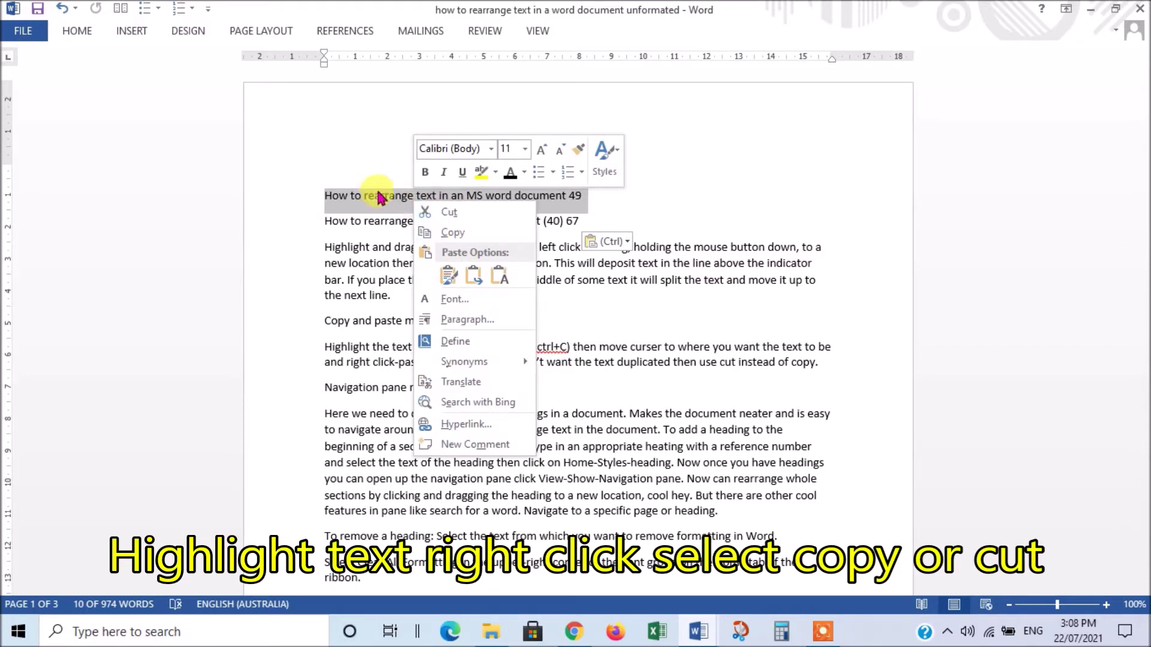
pyautogui.click(465, 234)
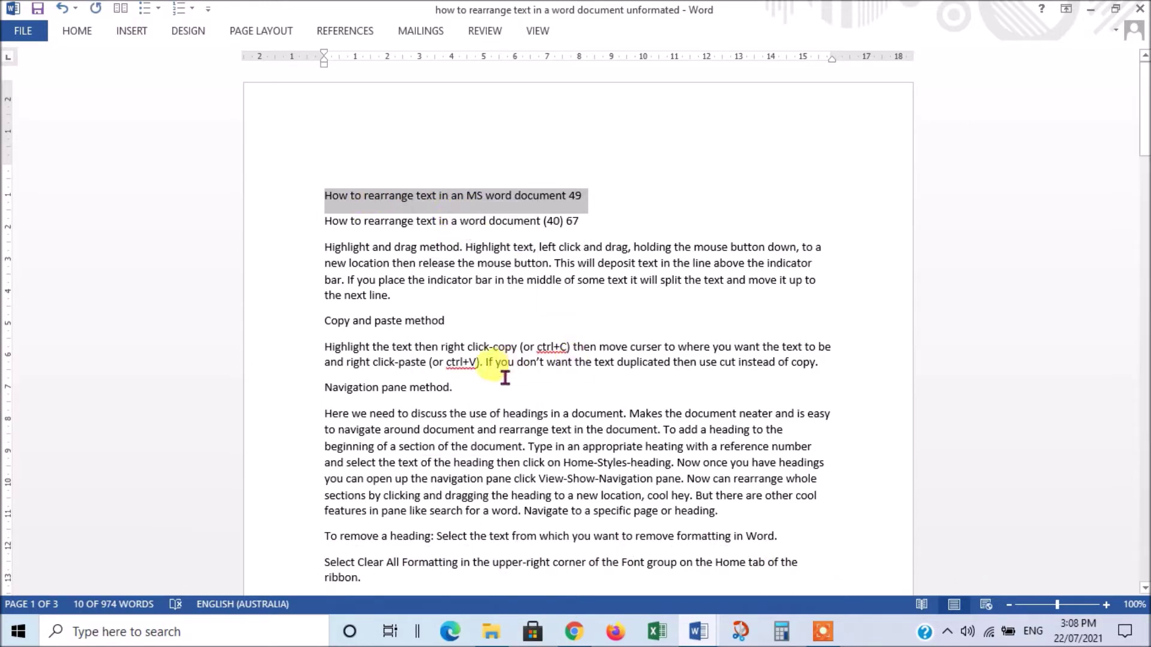
pyautogui.click(335, 394)
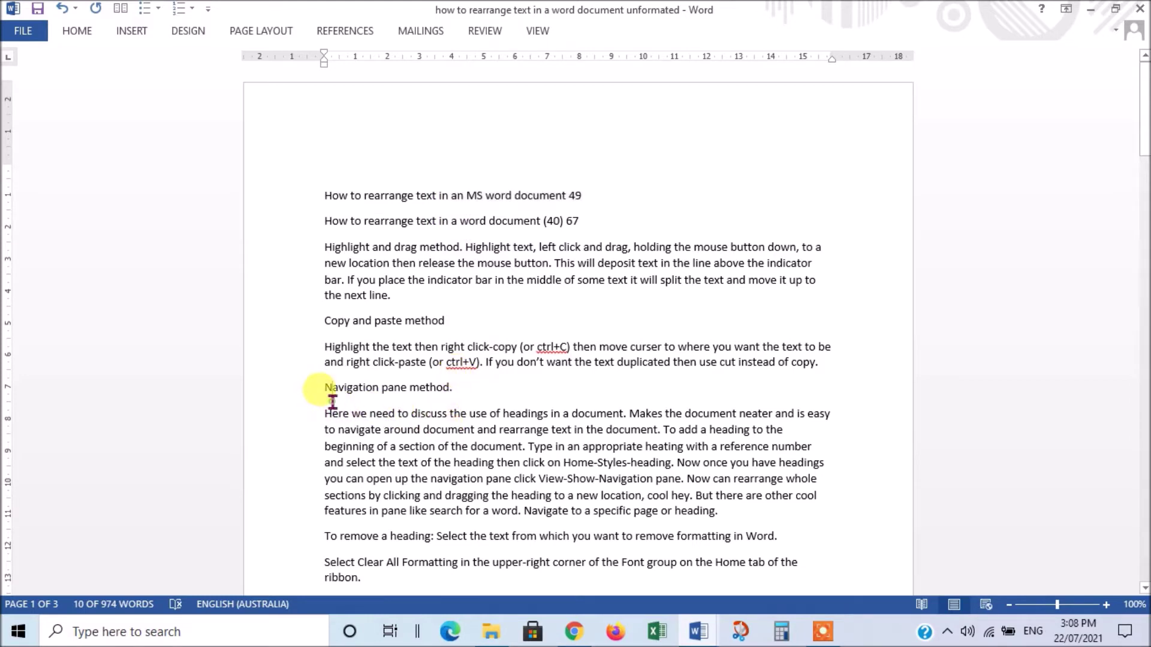
pyautogui.press('Return')
pyautogui.rightClick(332, 412)
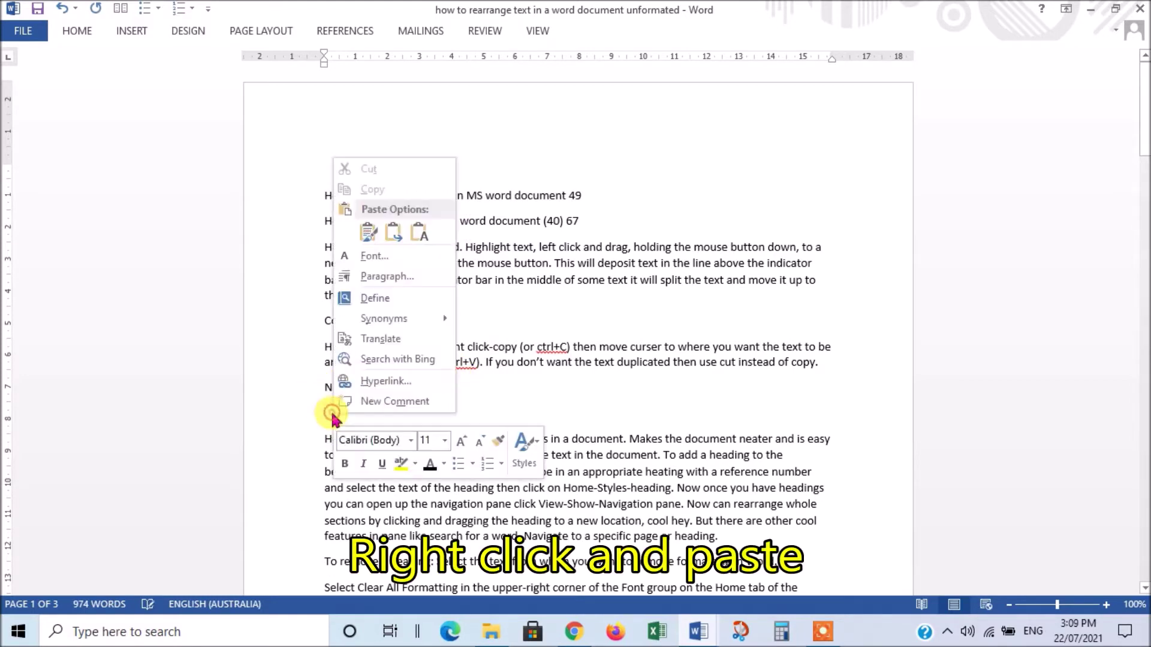
pyautogui.click(367, 232)
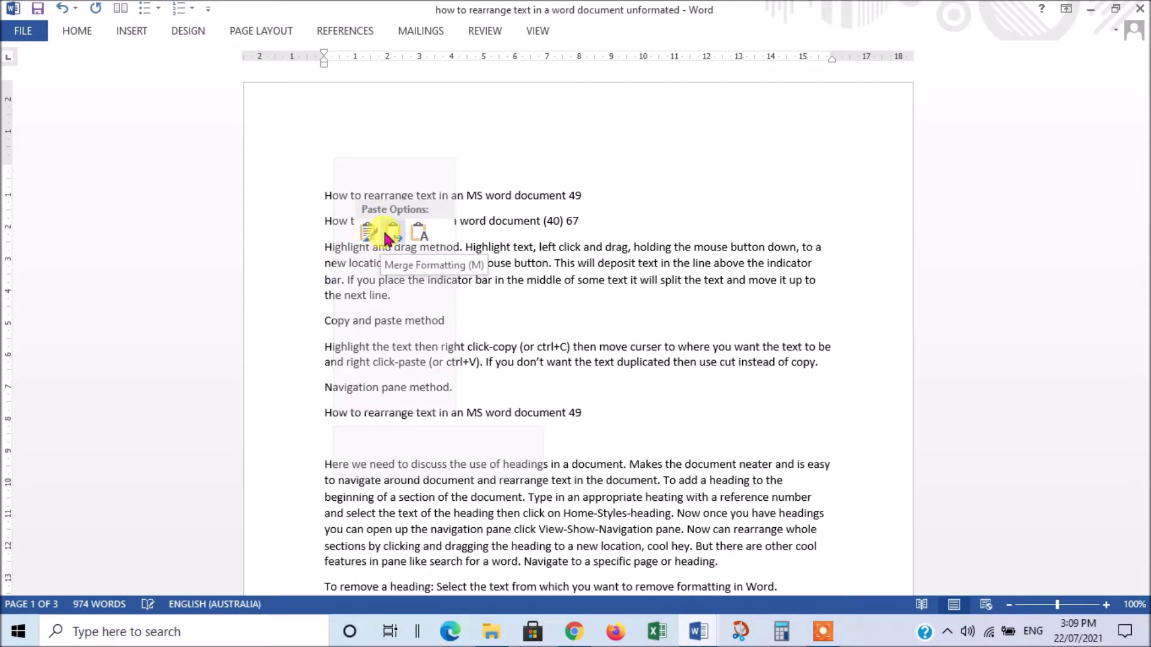
pyautogui.click(418, 234)
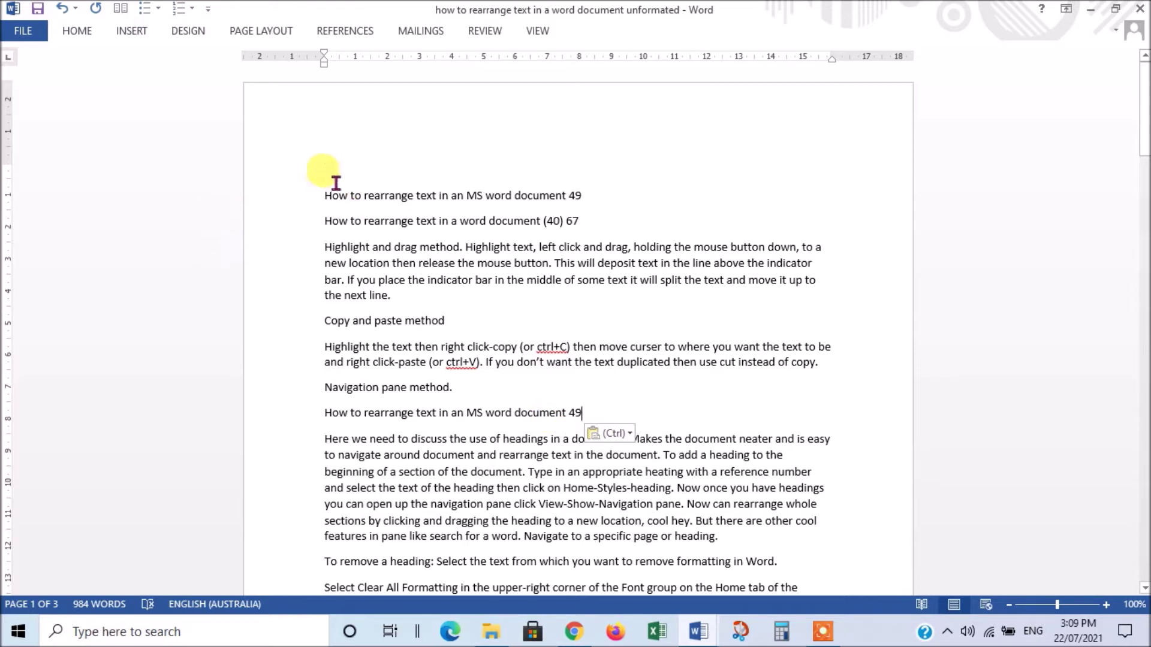
pyautogui.click(599, 413)
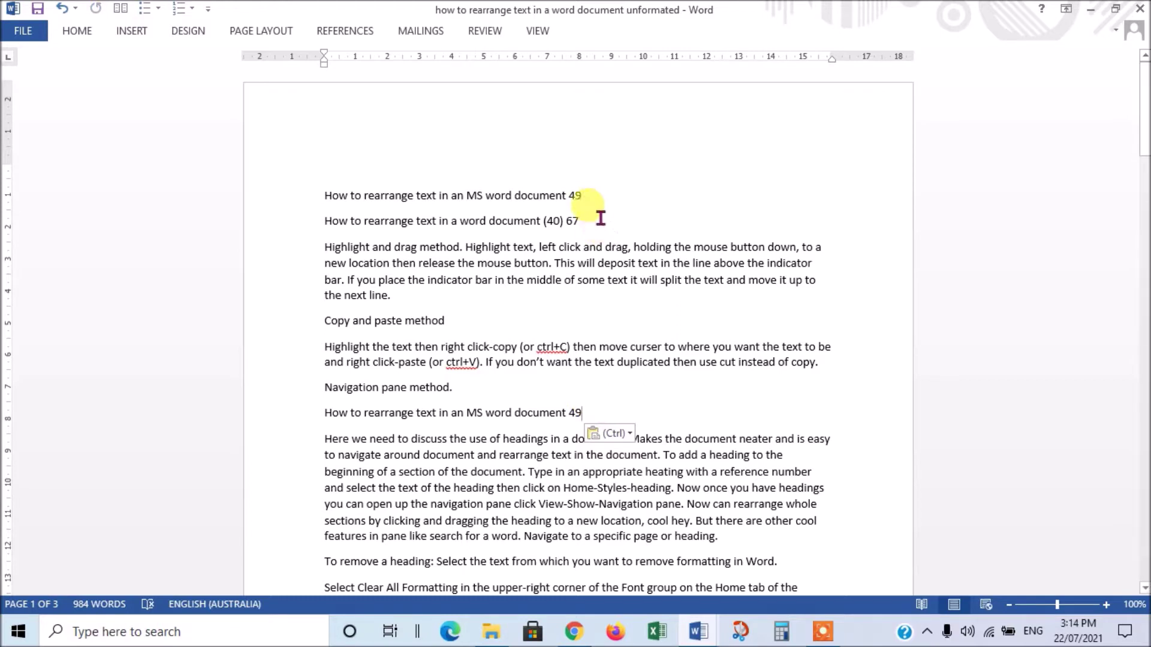
# - Select the 'MS word document 49' line and view the document's File Info page (984 words, 17.9KB)
pyautogui.moveTo(595, 197); pyautogui.dragTo(329, 198)
pyautogui.hotkey('ctrl', 'c')
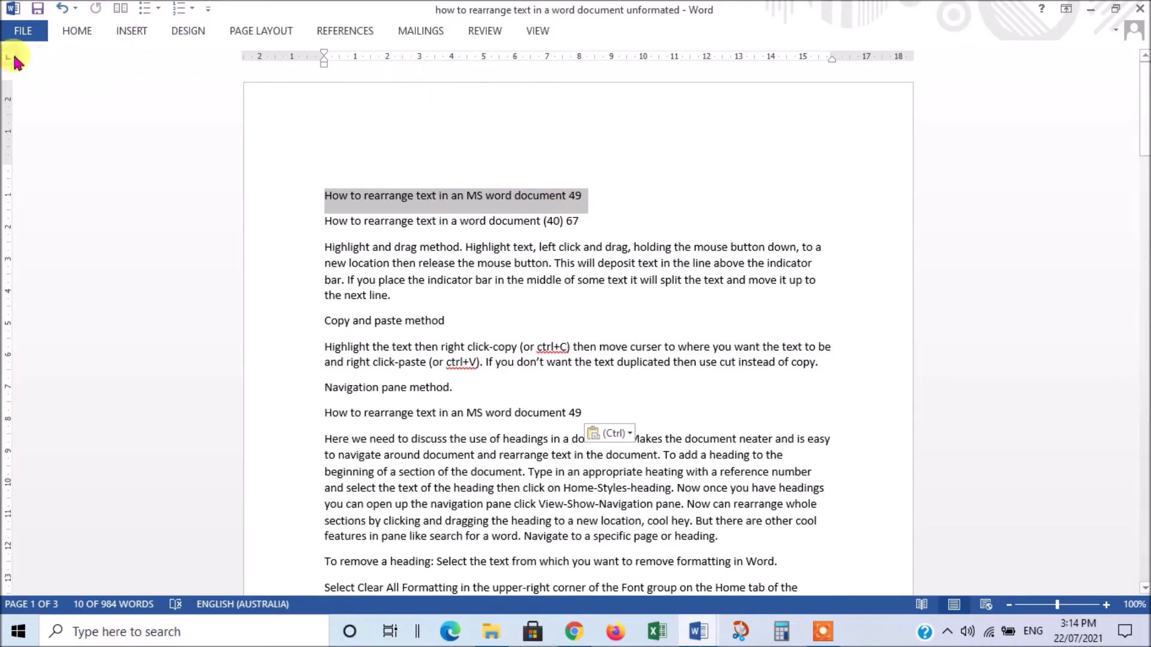
pyautogui.click(22, 33)
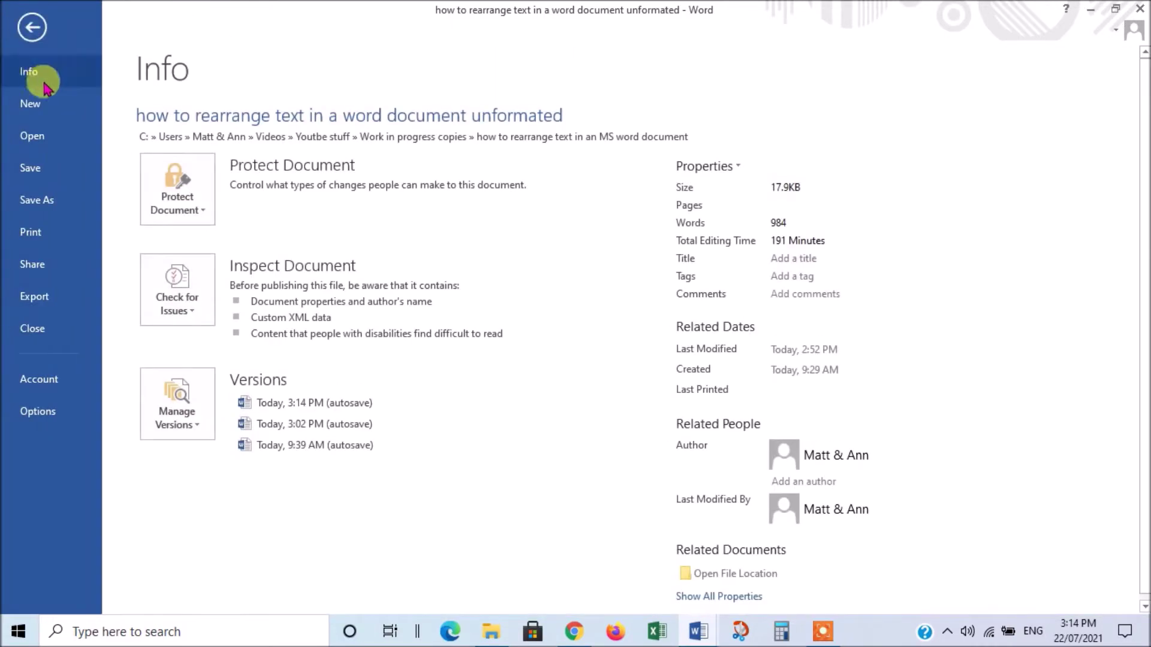
# - Paste the 'MS word document 49' line into a new blank Document3 and snap it to the right half
pyautogui.click(27, 99)
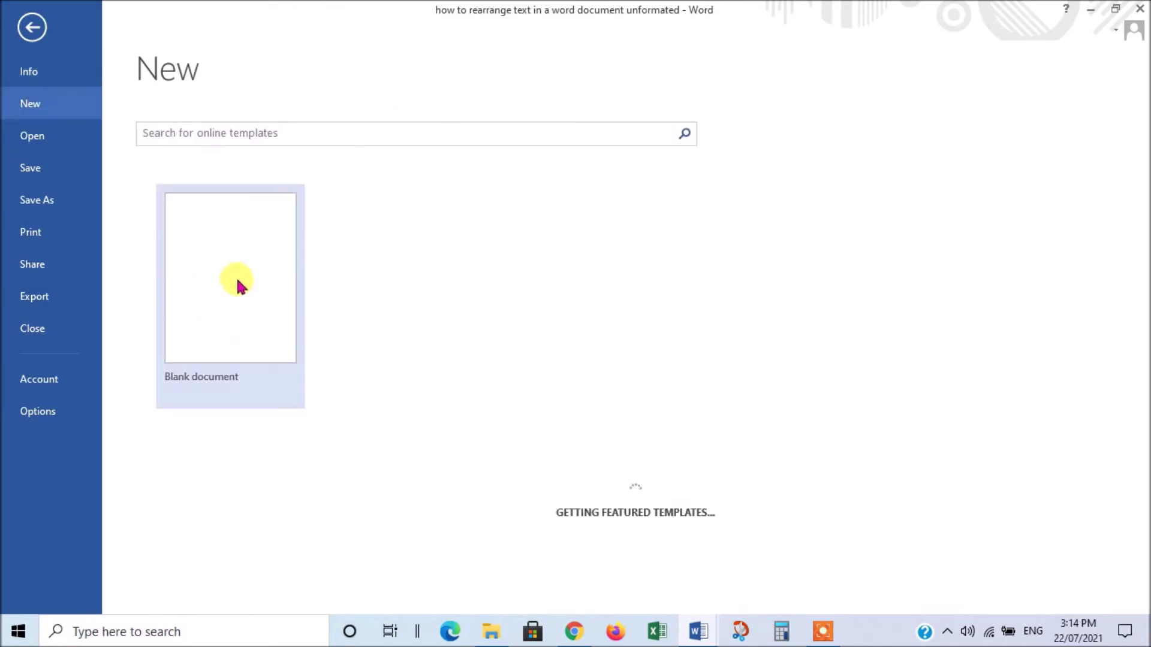
pyautogui.click(238, 286)
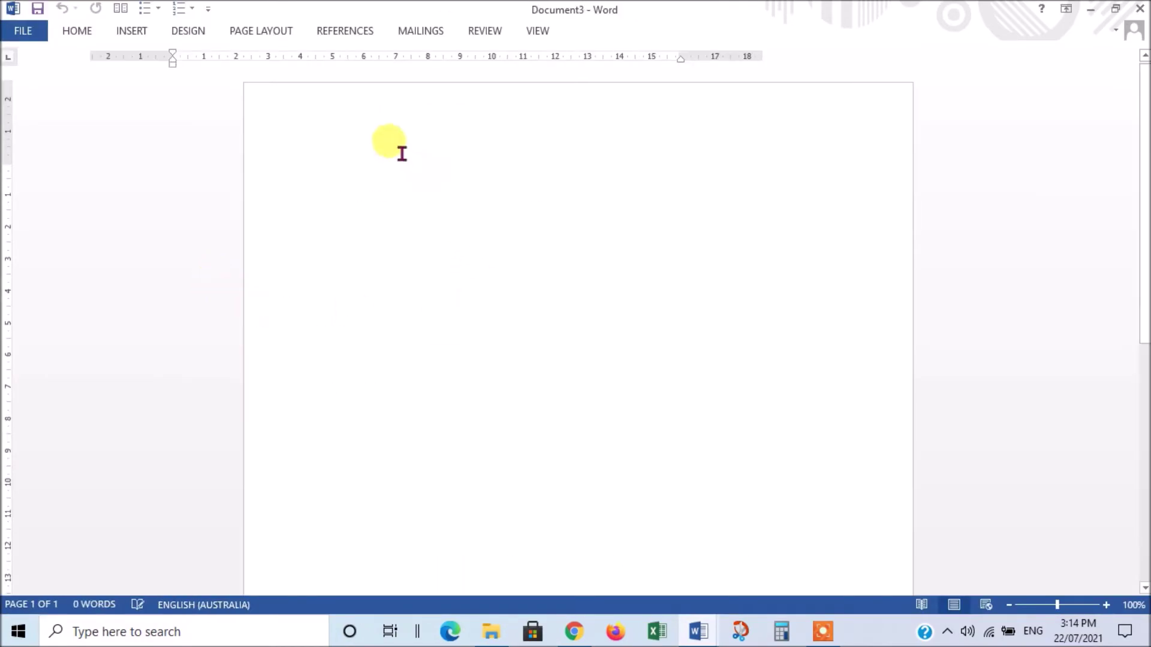
pyautogui.rightClick(328, 168)
pyautogui.click(360, 240)
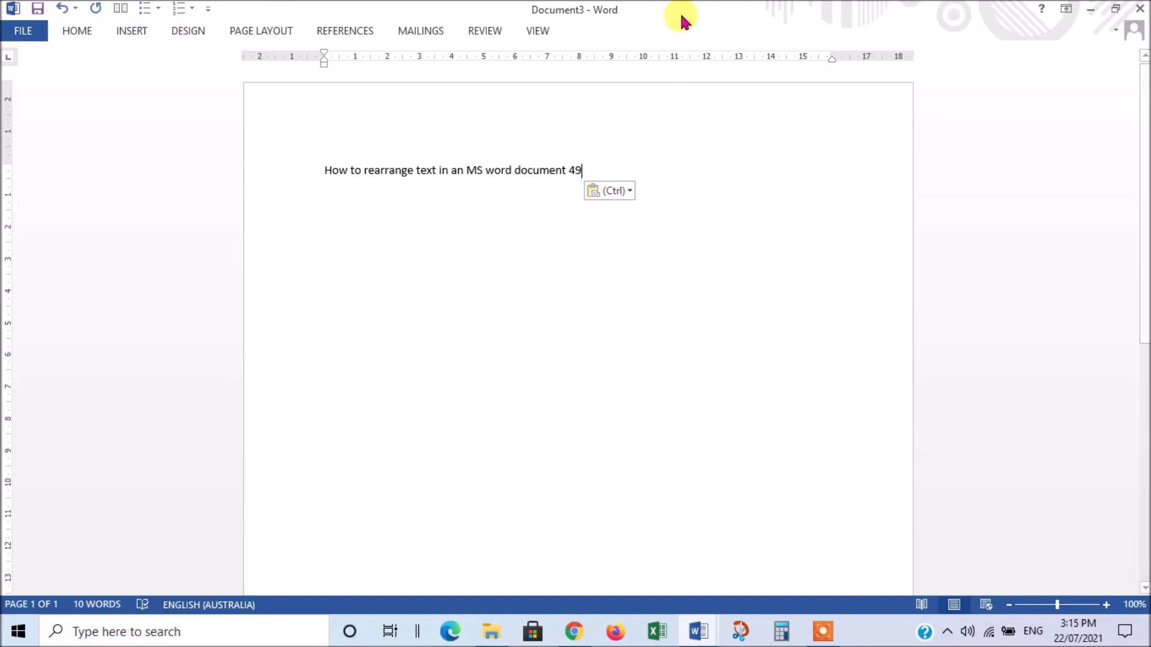
pyautogui.moveTo(677, 15); pyautogui.dragTo(1150, 18)
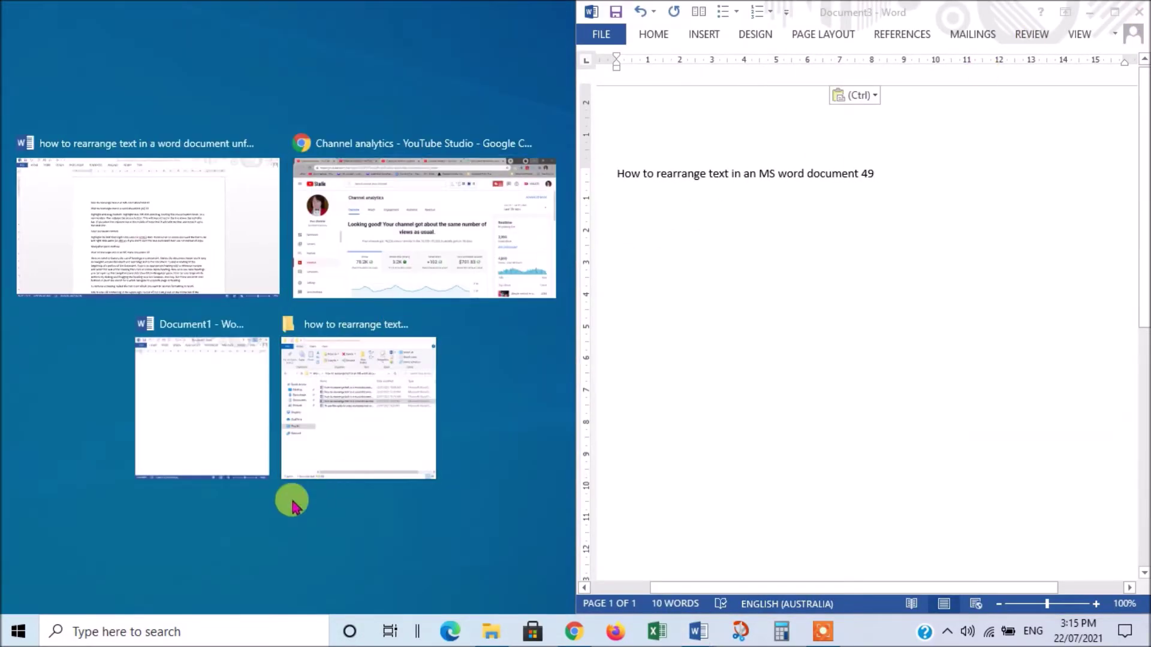
# - Return to the original 'how to rearrange text in a word document unformated' window via Snap Assist
pyautogui.click(178, 245)
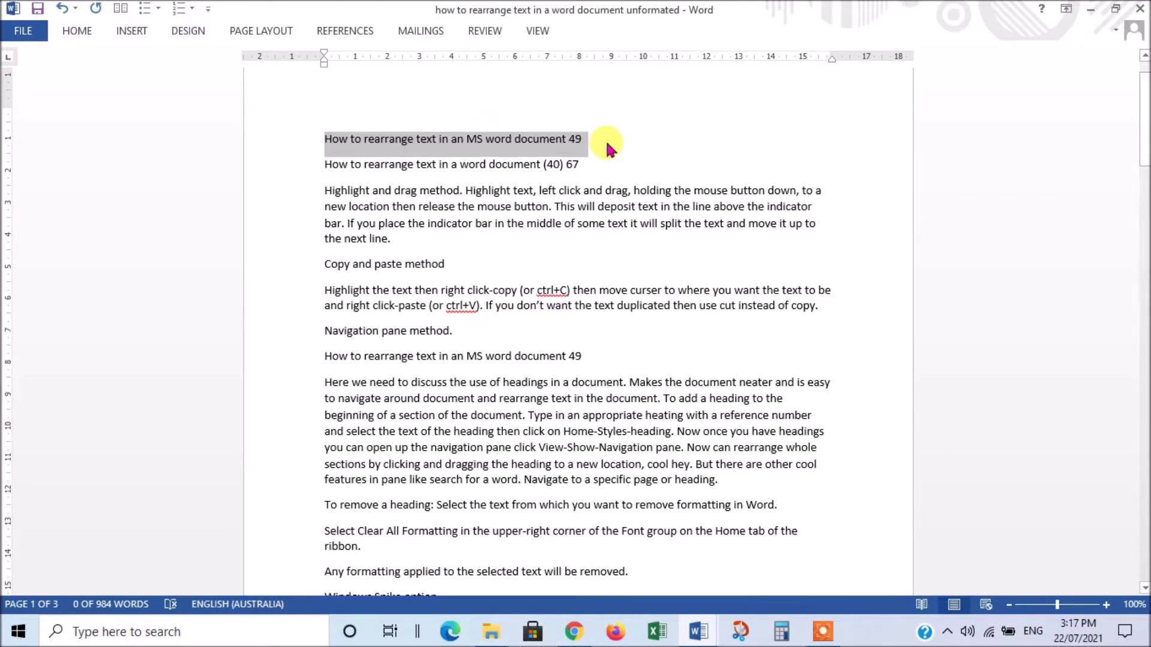
# - Show the Navigation Pane with page thumbnails
pyautogui.click(539, 33)
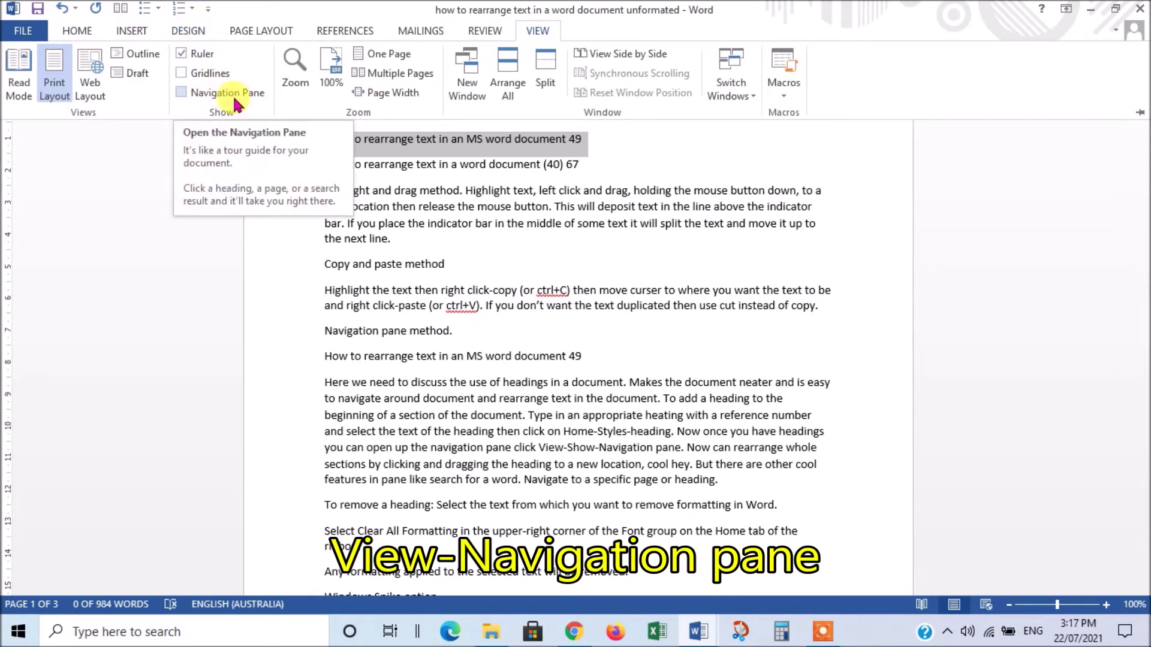
pyautogui.click(181, 93)
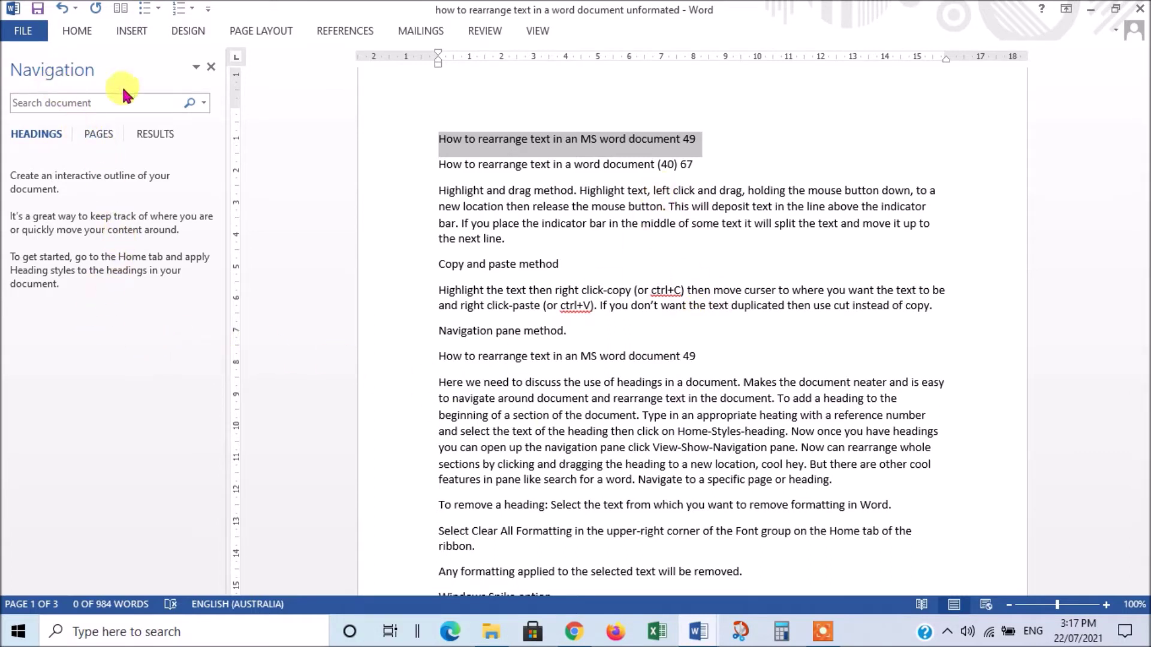
pyautogui.click(106, 133)
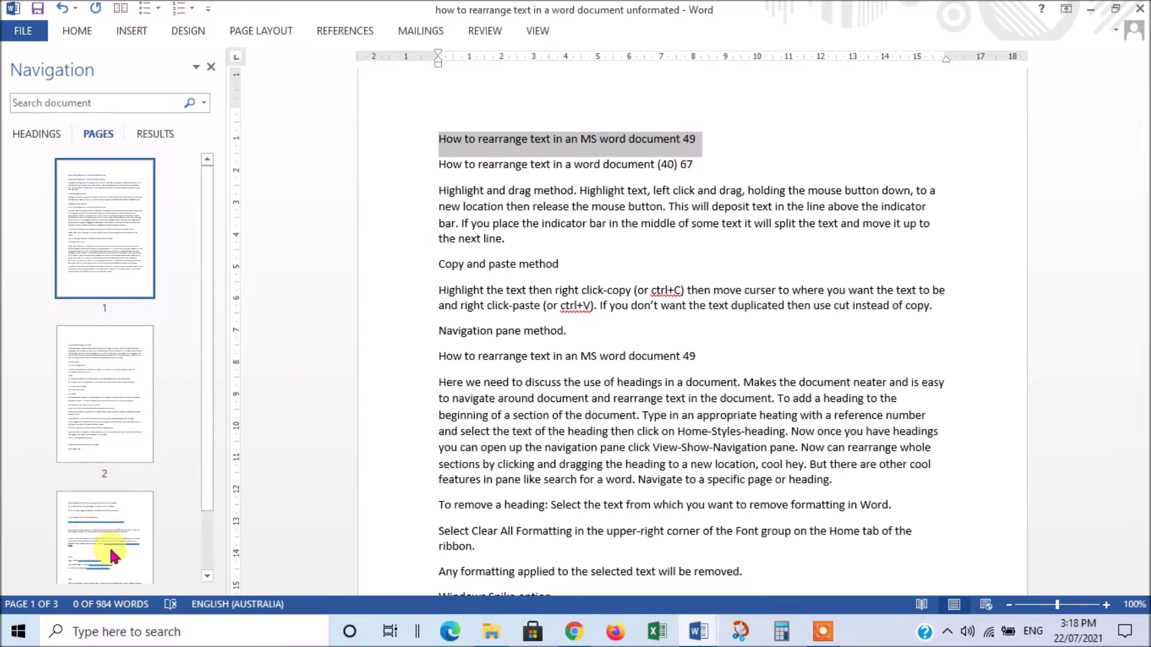
# - Paste the 'MS word document 49' line with source formatting above 'Cards' on page 3
pyautogui.click(125, 566)
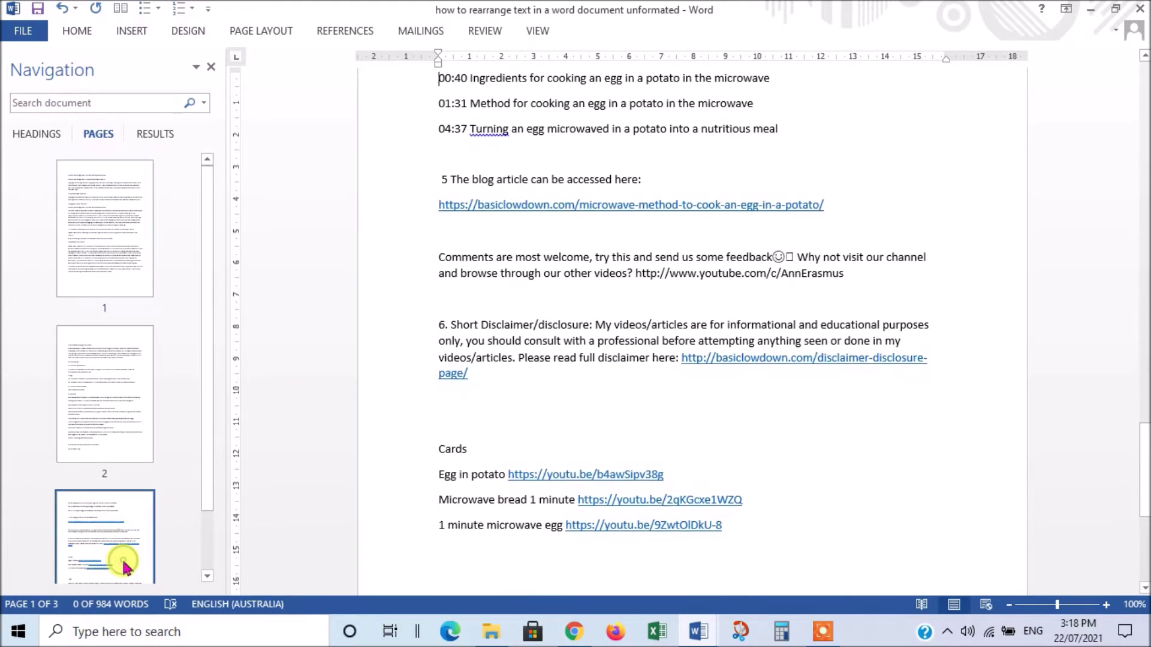
pyautogui.rightClick(450, 407)
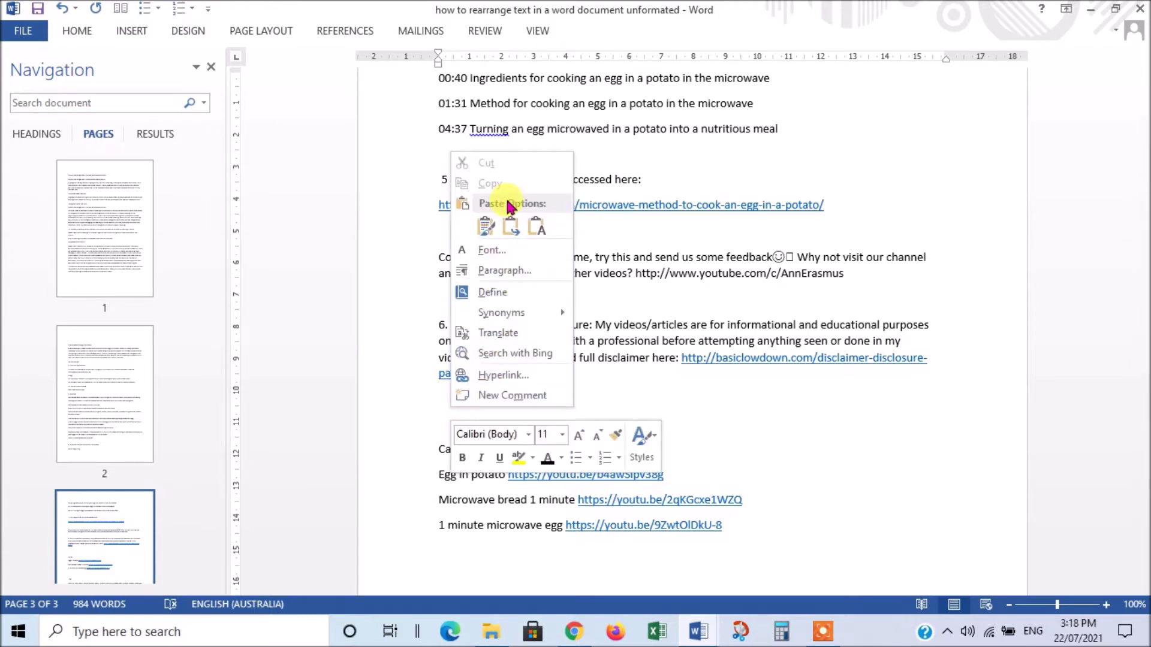
pyautogui.click(484, 226)
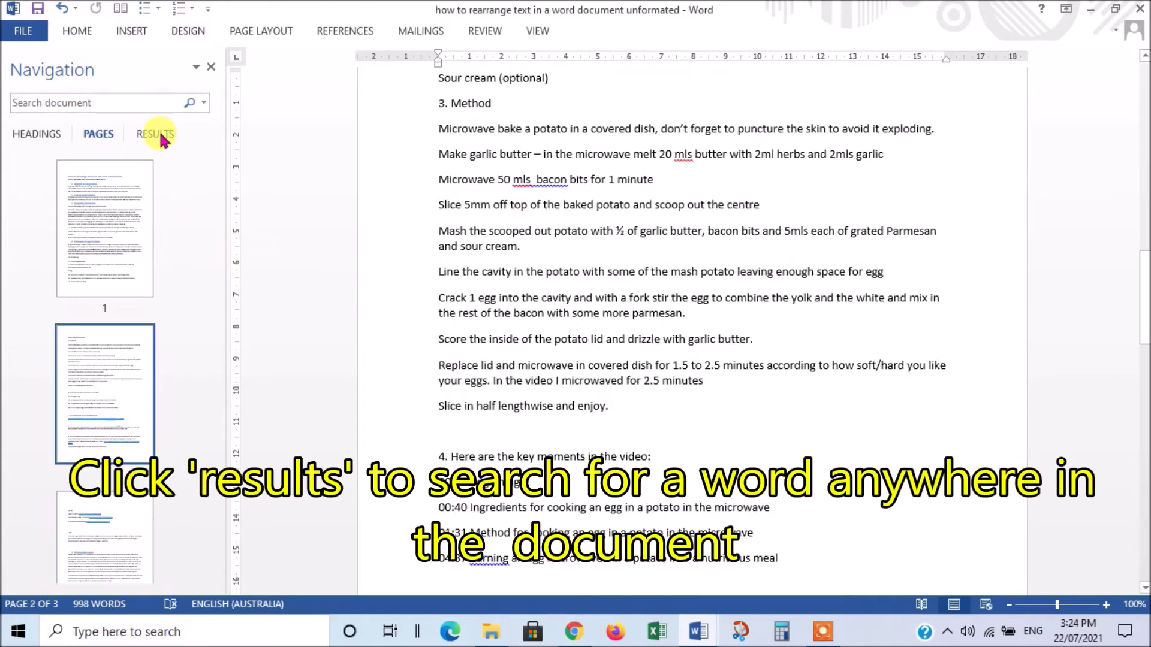
# - Search the document for 'egg' in the Navigation pane (22 results) and open the search options dropdown
pyautogui.click(155, 133)
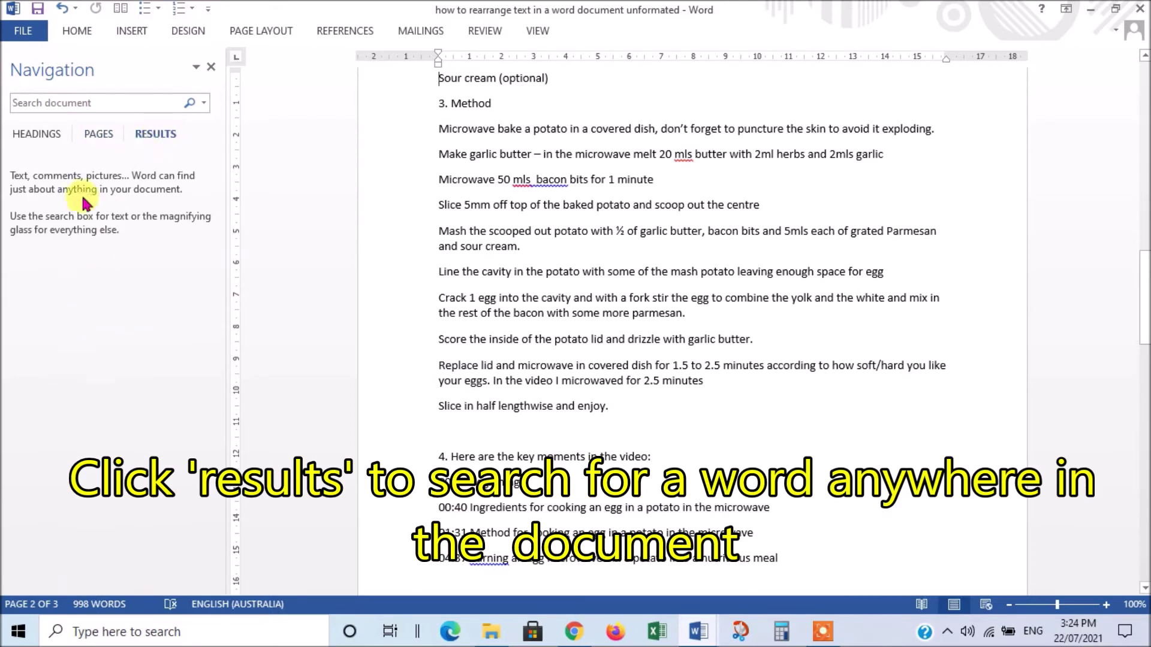
pyautogui.click(102, 103)
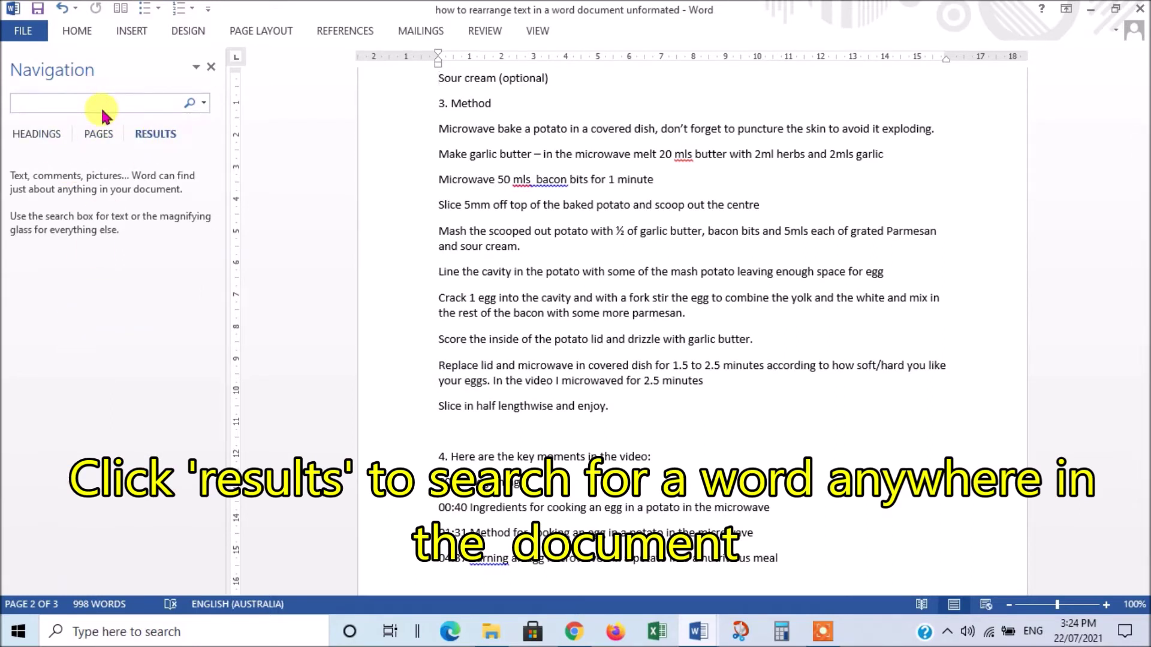
pyautogui.write('egg')
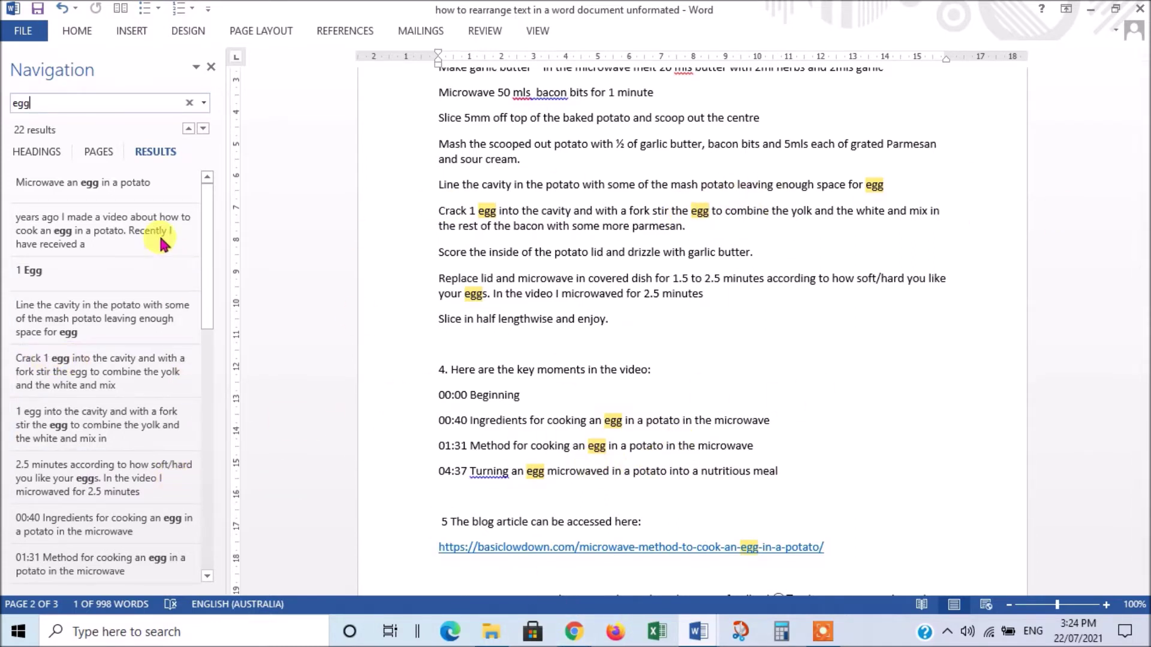
pyautogui.click(204, 104)
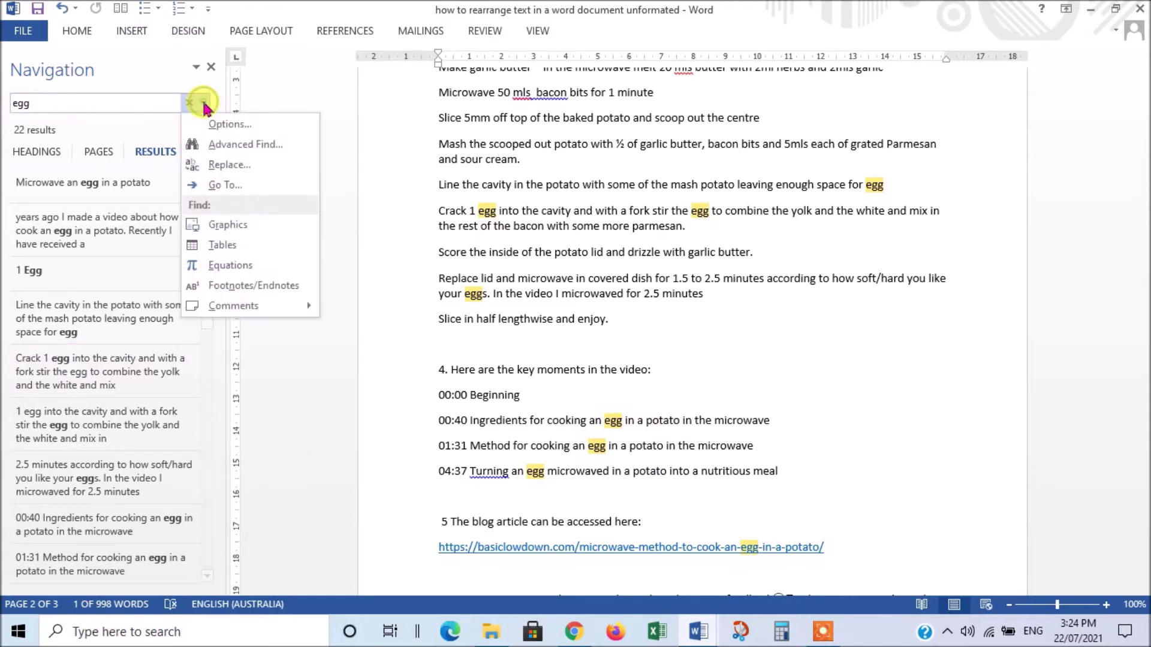
# - Replace all 22 occurrences of 'egg' with 'Chicken' and close Find and Replace
pyautogui.click(239, 168)
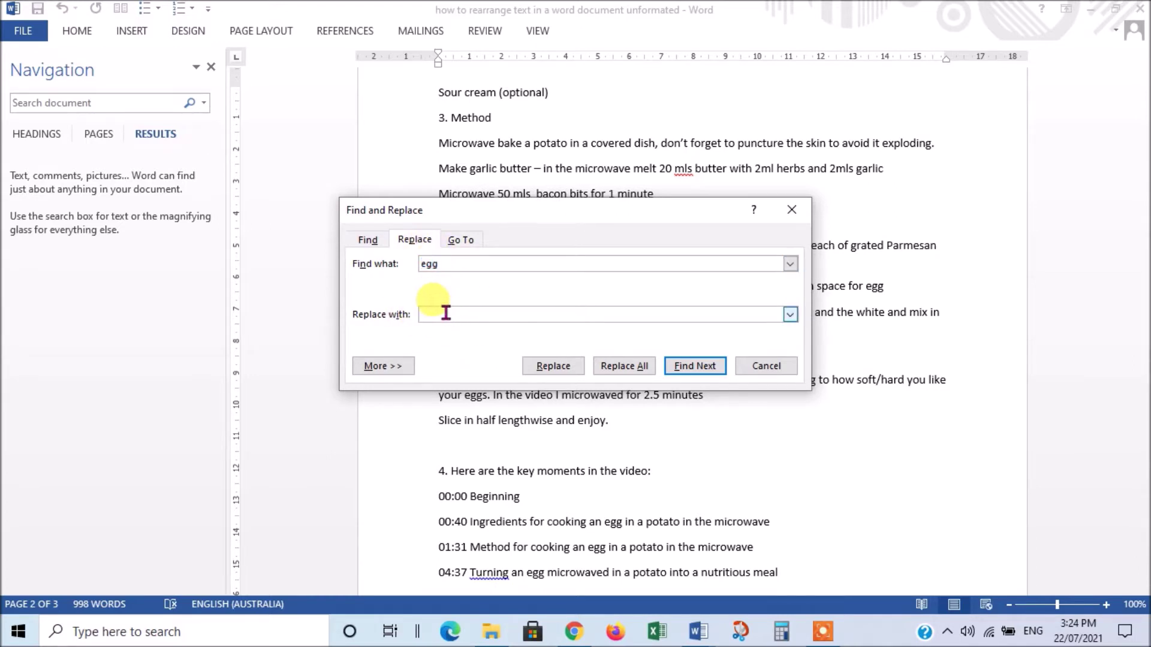
pyautogui.write('Chicken')
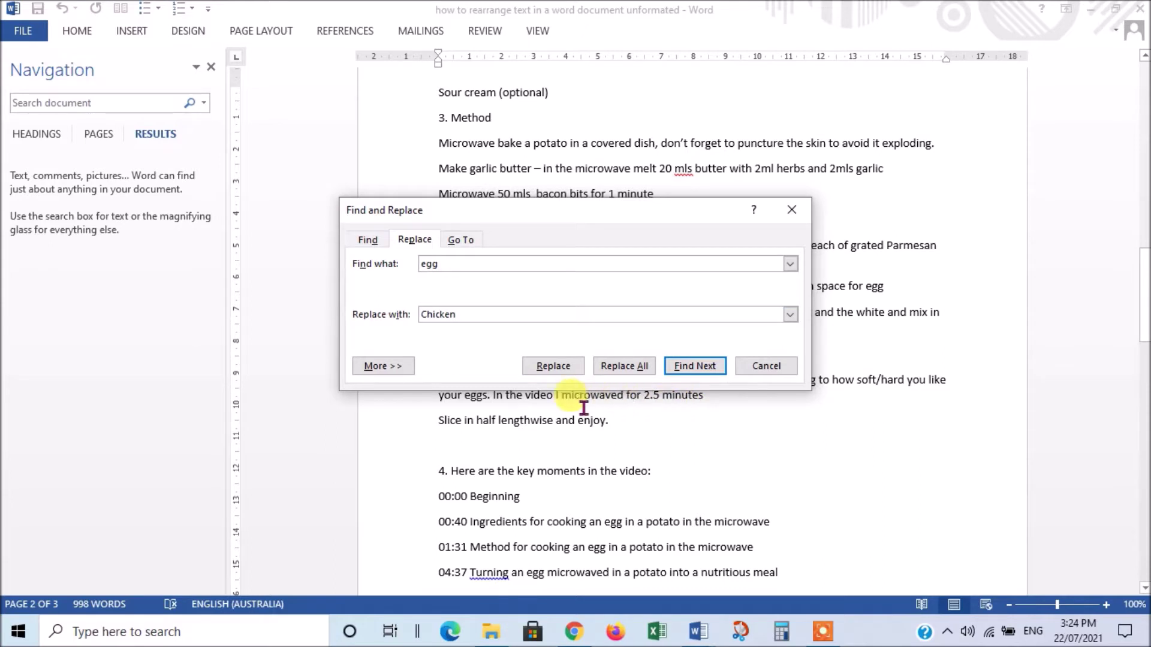
pyautogui.click(625, 367)
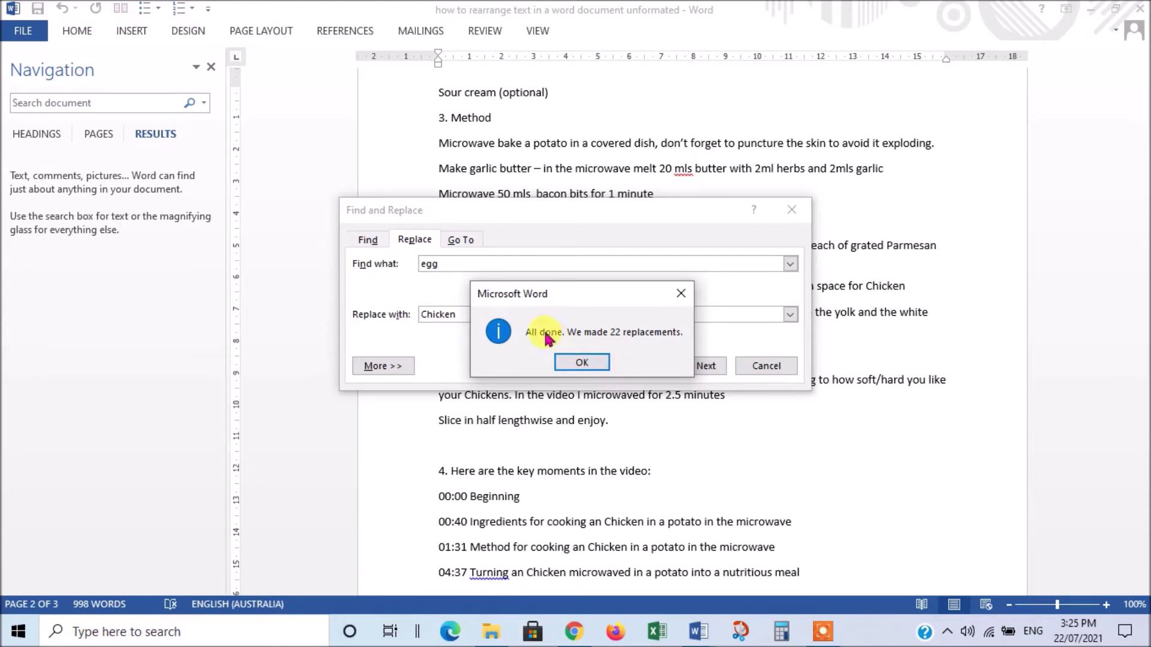
pyautogui.click(589, 363)
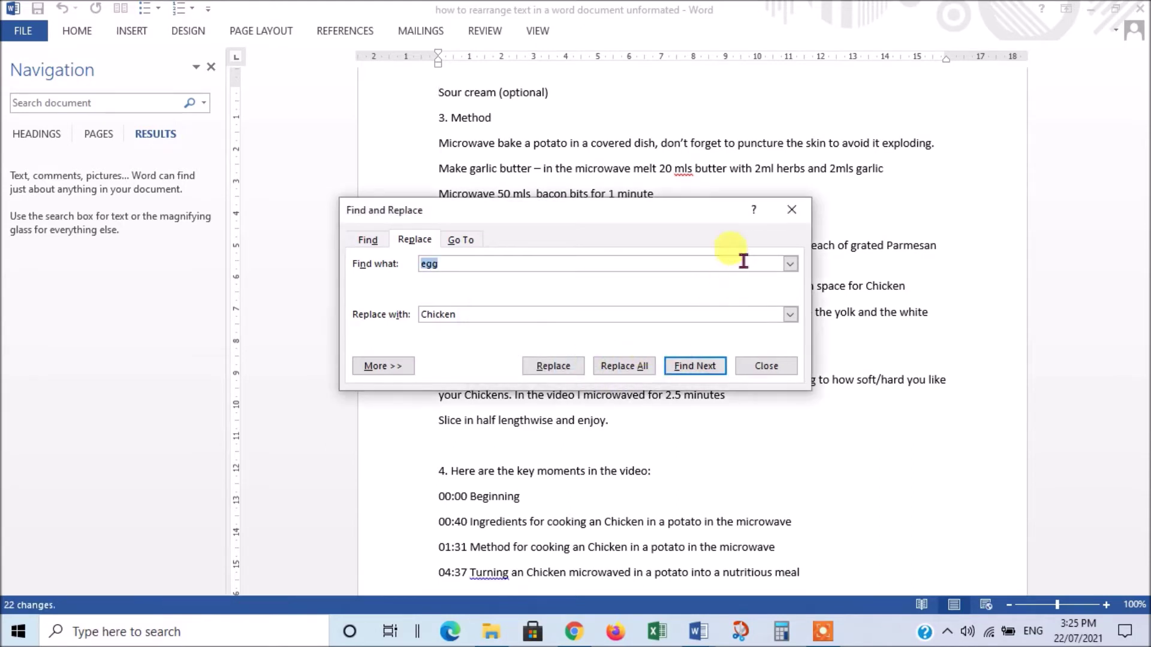
pyautogui.click(791, 210)
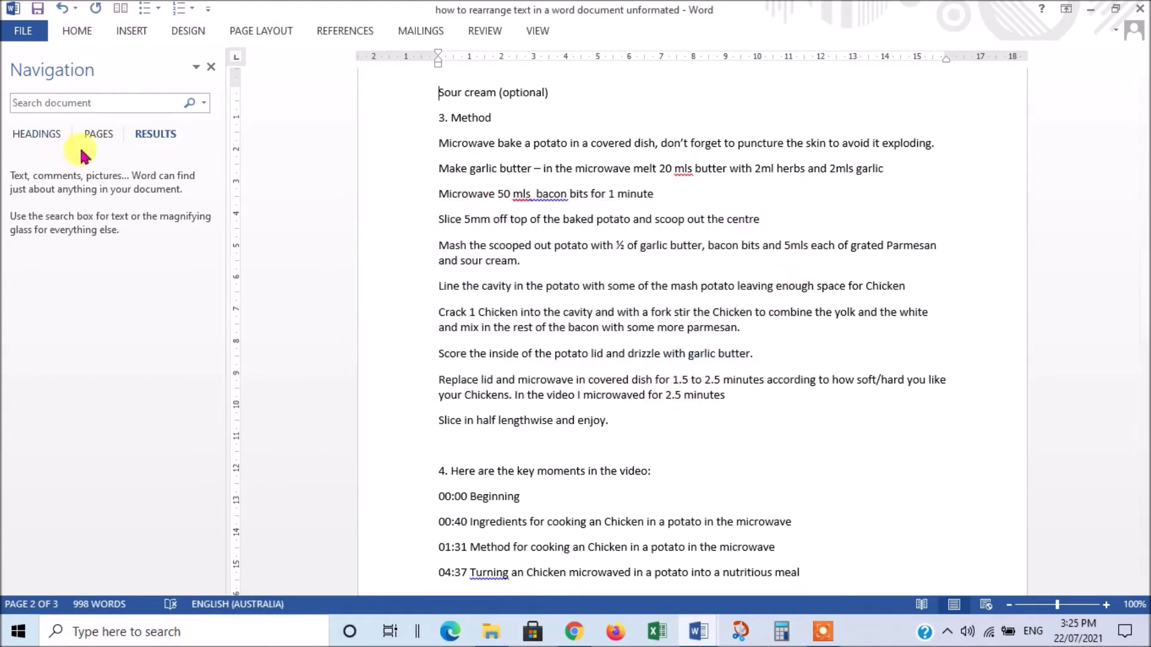
# - Search for 'chicken' to check the results, then undo twice to restore 'egg'
pyautogui.write('c')
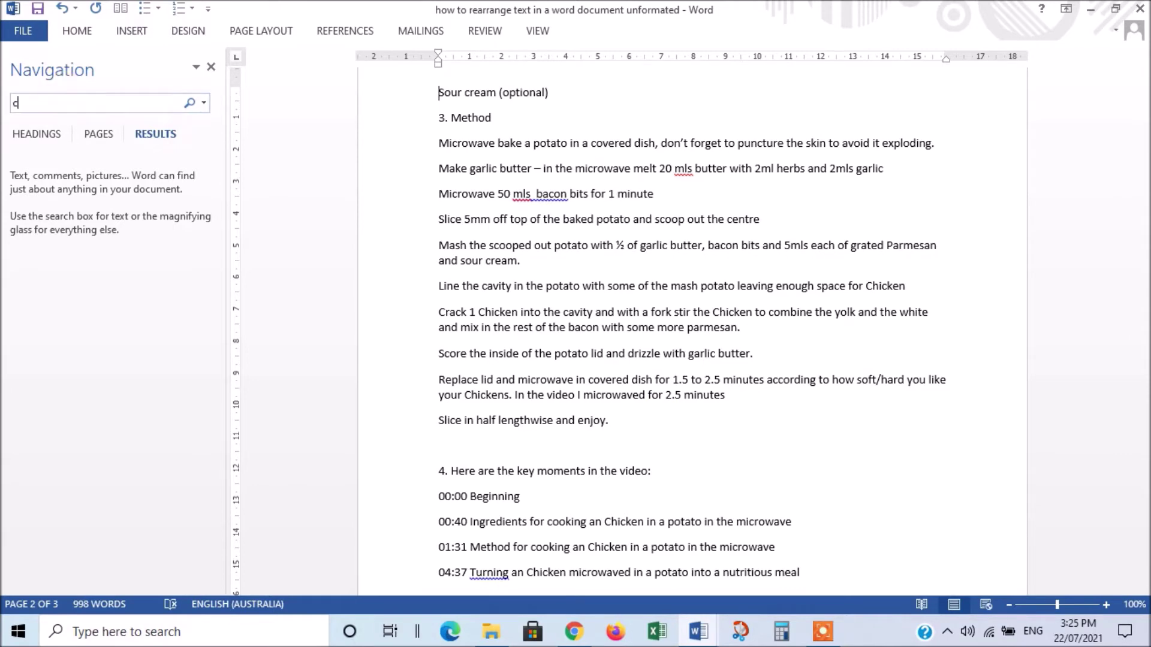
pyautogui.write('hicke')
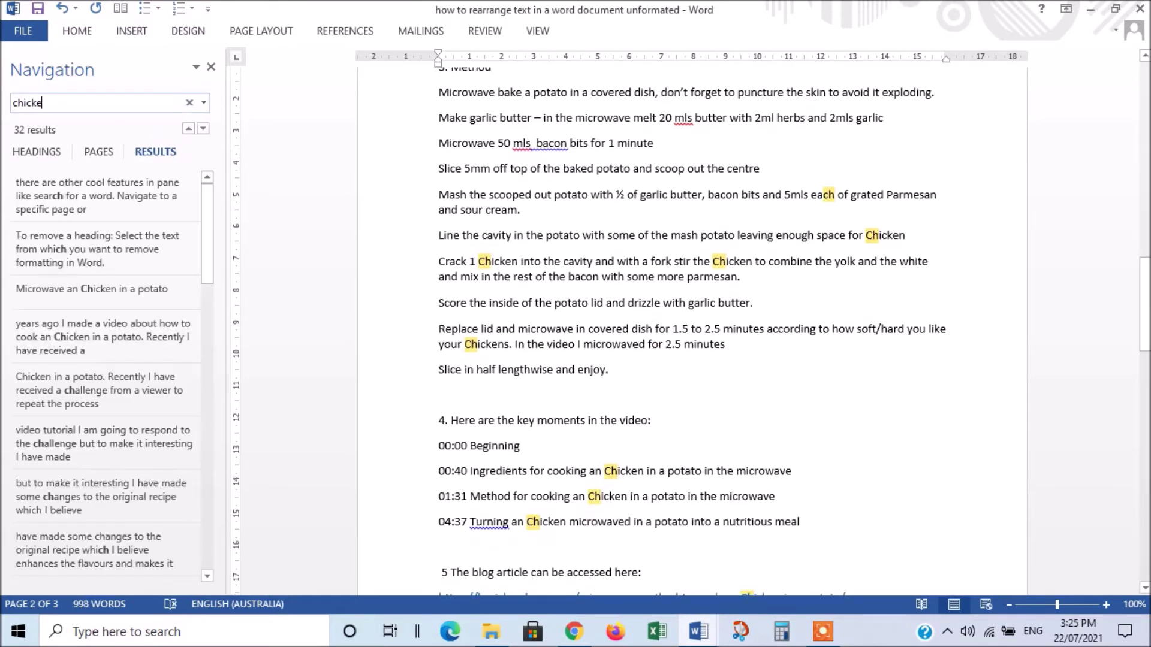
pyautogui.write('n')
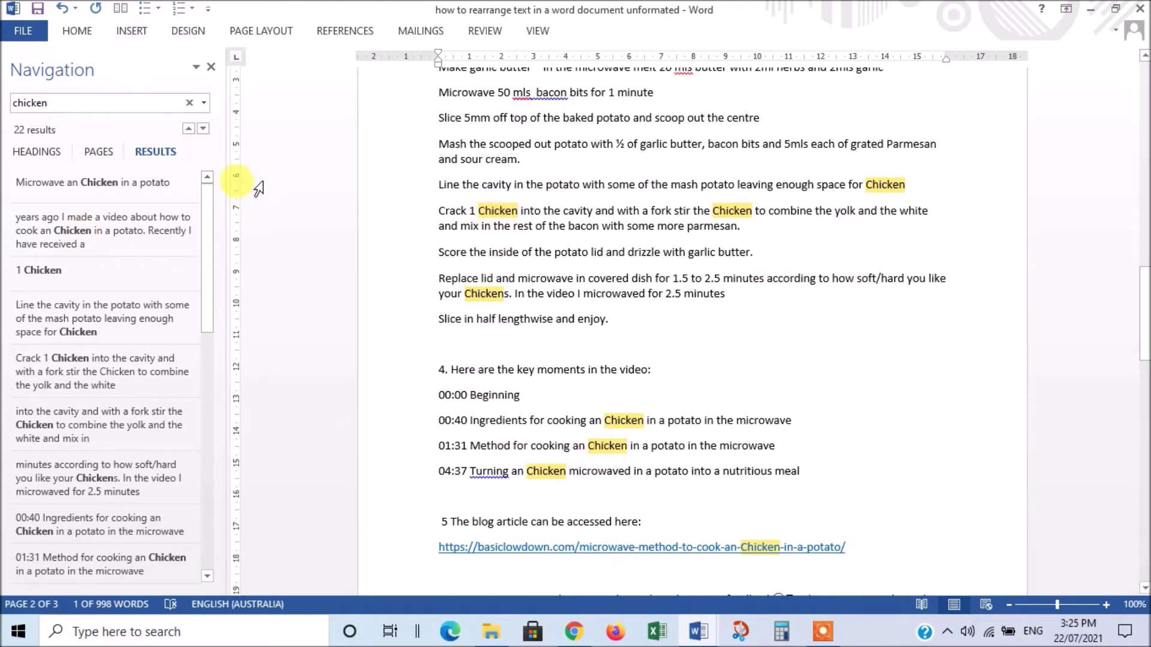
pyautogui.click(62, 8)
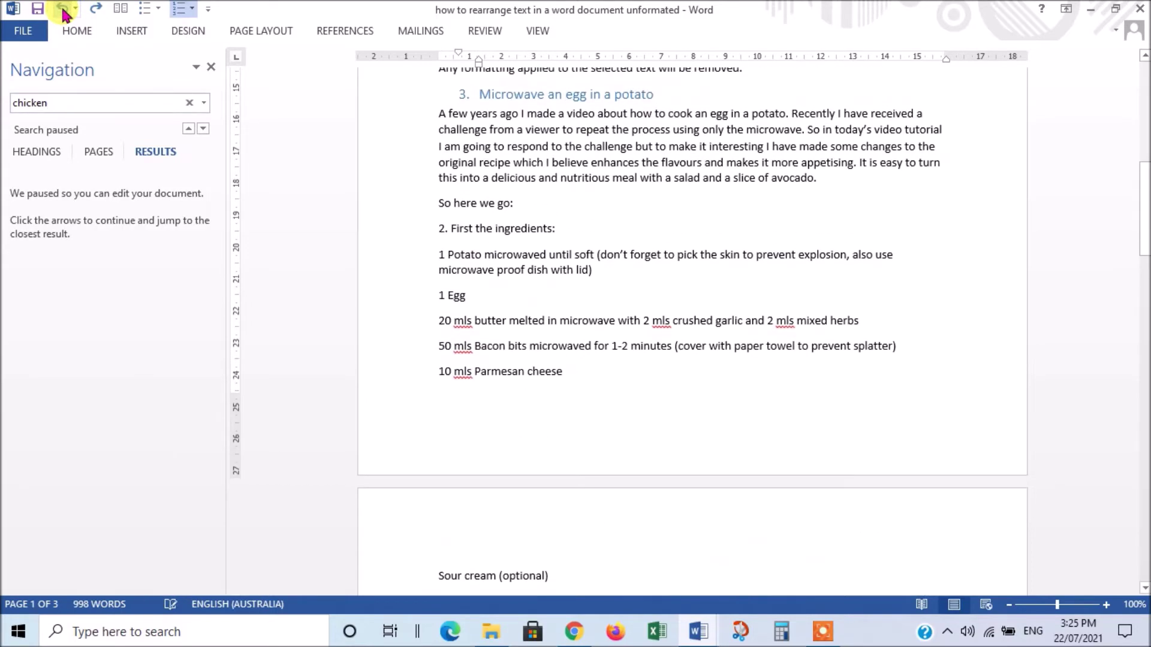
pyautogui.click(63, 8)
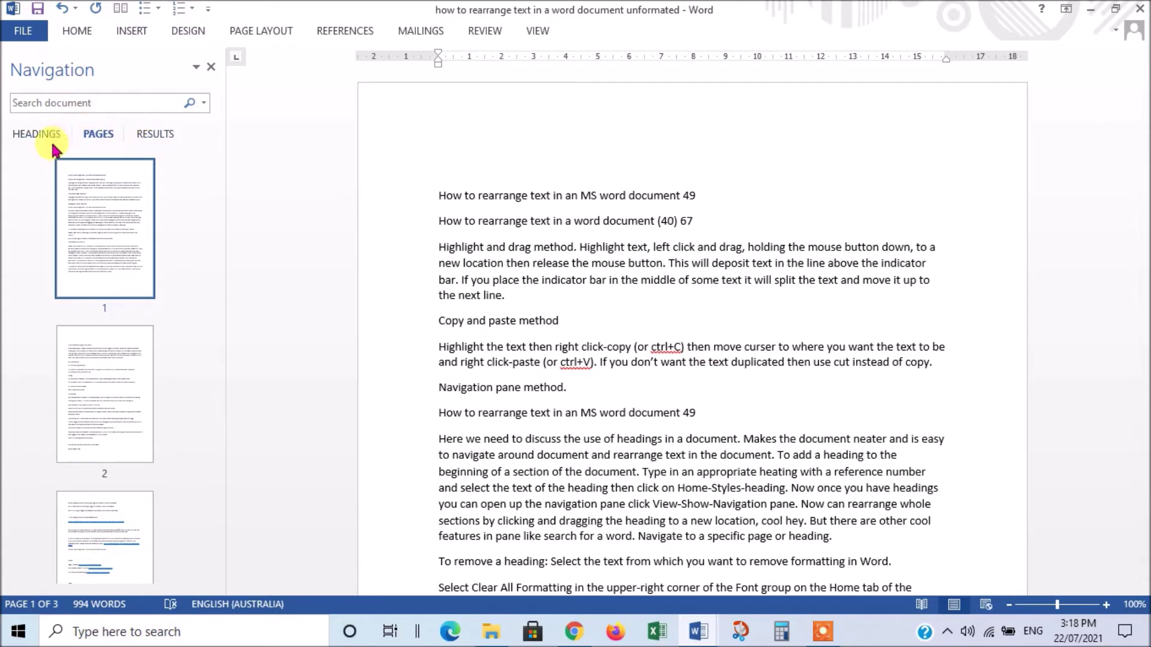
# - Apply Heading 1 to 'How to rearrange text in an MS word document 49' so it appears under Headings
pyautogui.click(31, 134)
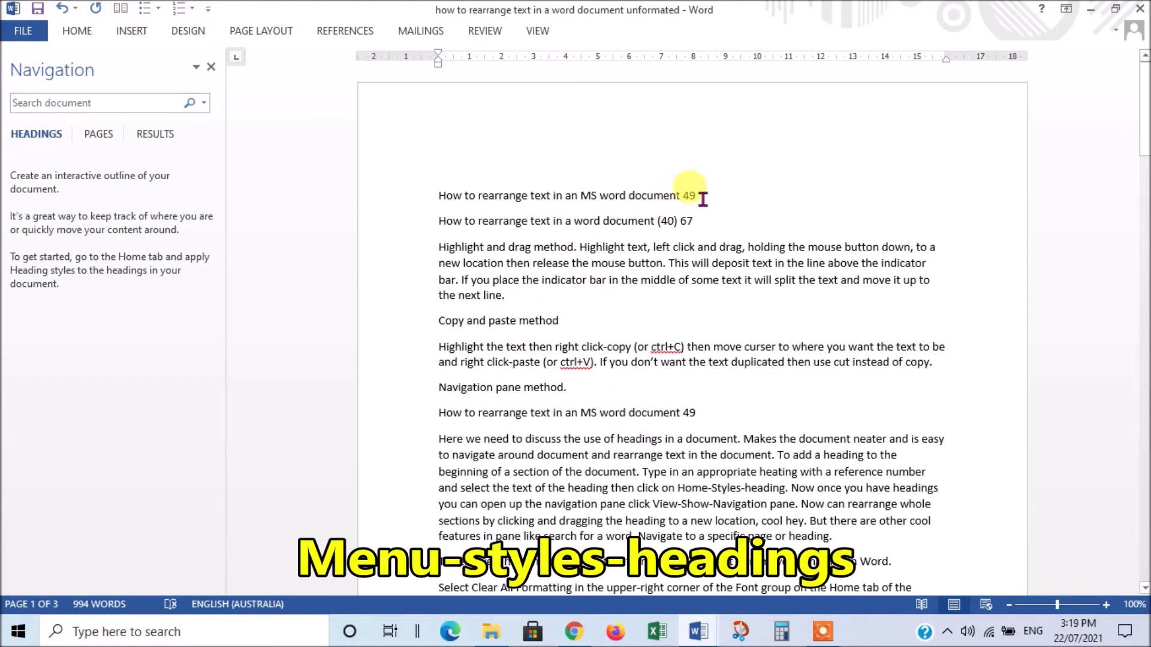
pyautogui.moveTo(702, 199); pyautogui.dragTo(446, 199)
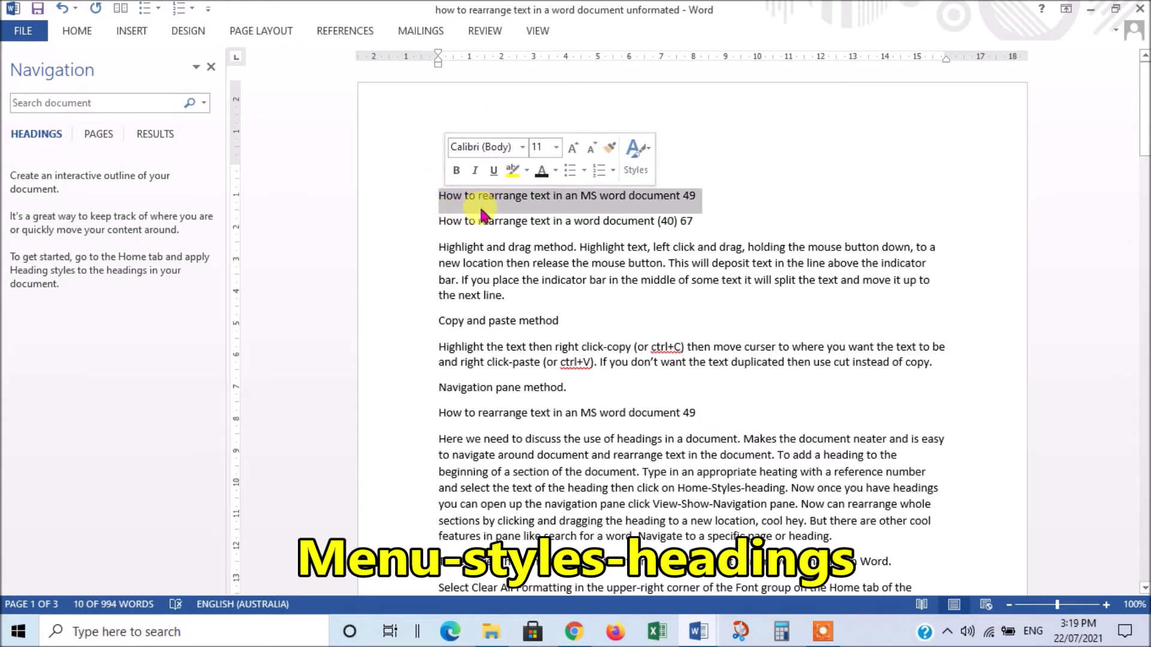
pyautogui.click(77, 33)
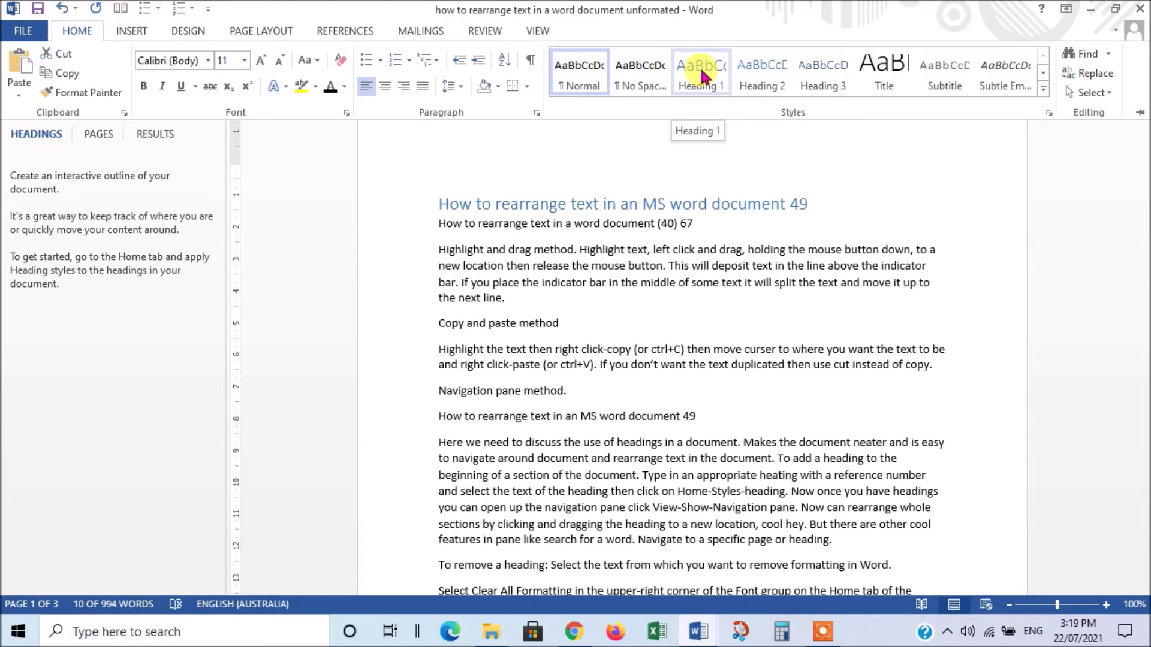
pyautogui.click(703, 75)
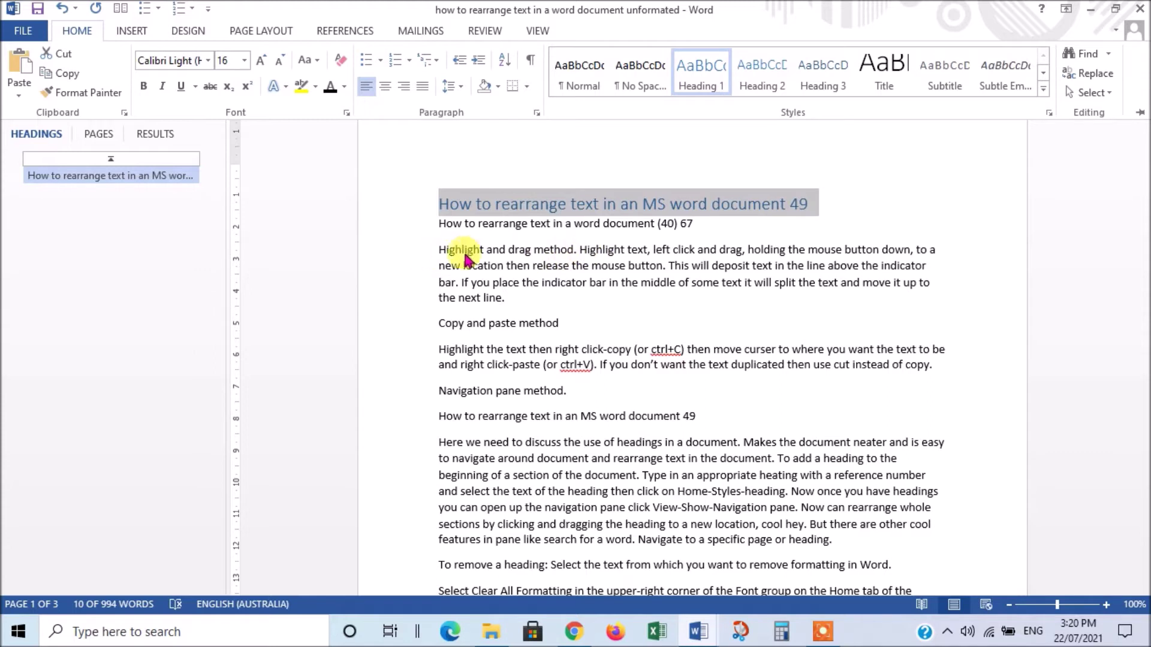
pyautogui.click(578, 252)
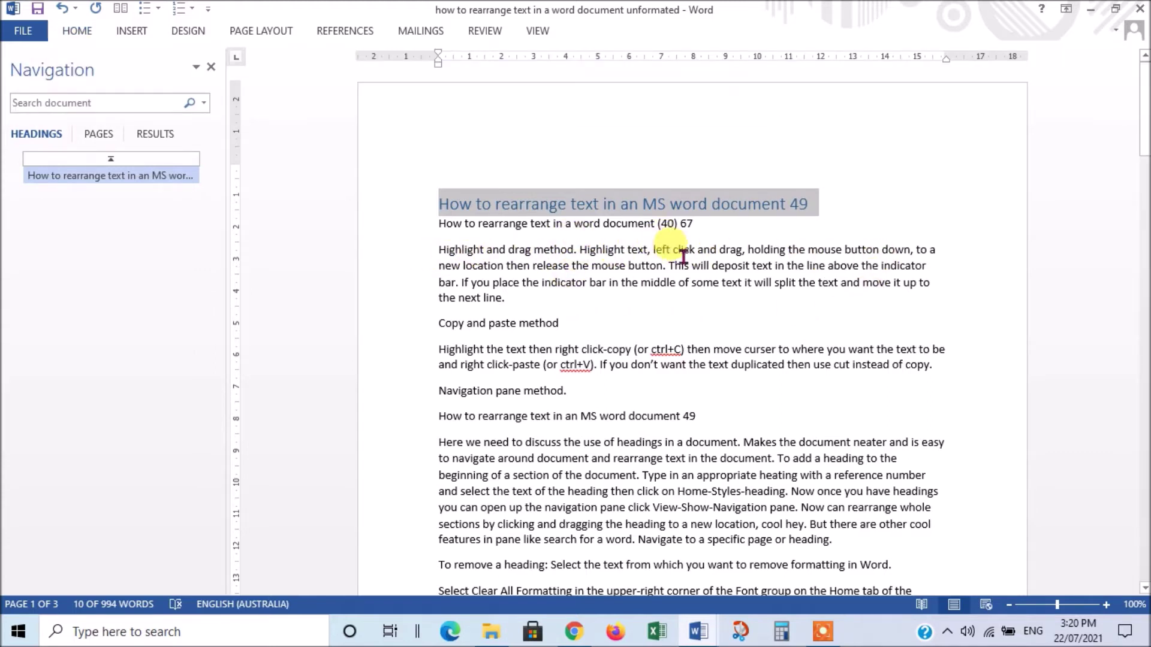
# - Split 'Highlight and drag method.' onto its own line, style it Heading 2, and prefix it '1.'
pyautogui.click(578, 251)
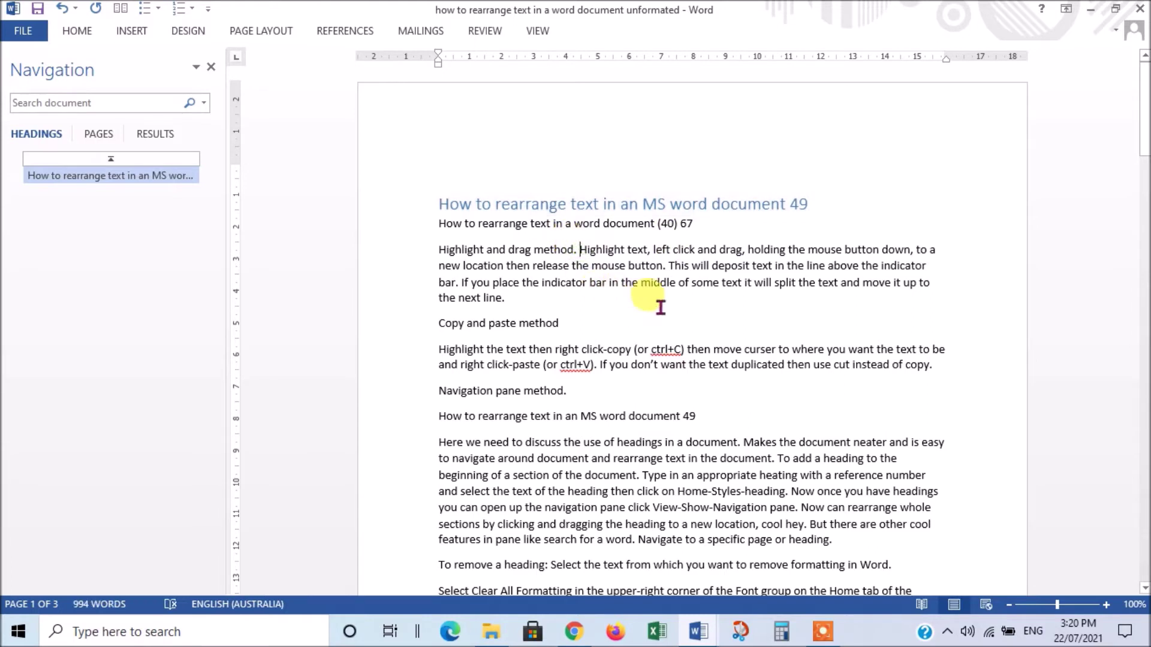
pyautogui.press('Return')
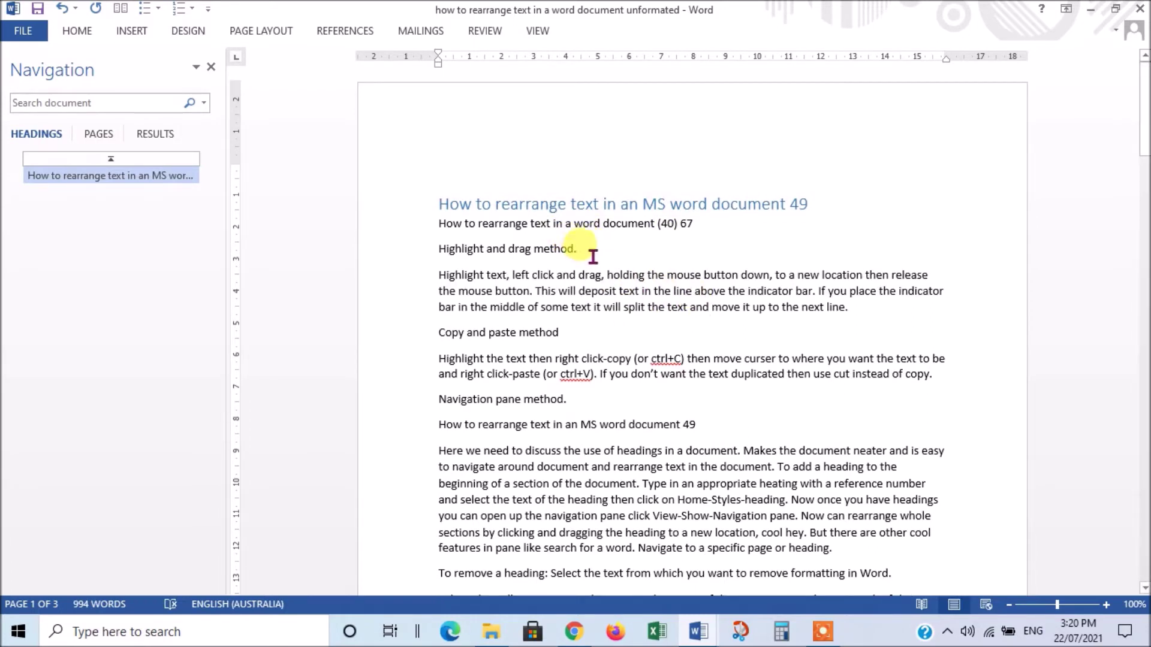
pyautogui.moveTo(582, 249); pyautogui.dragTo(404, 249)
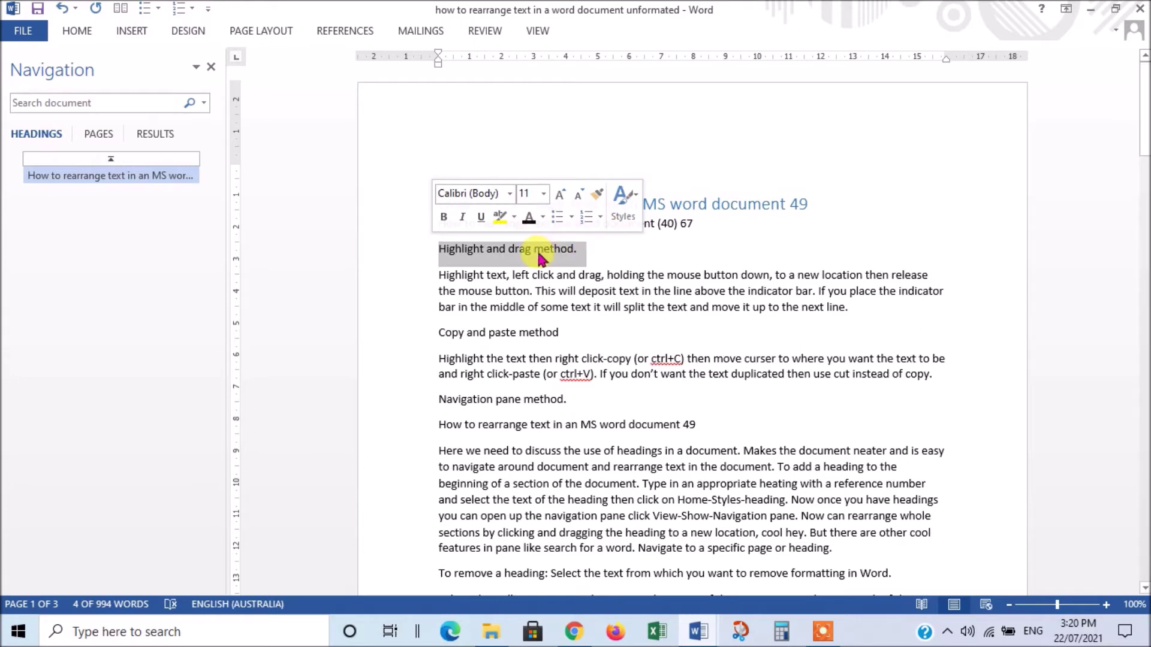
pyautogui.click(636, 200)
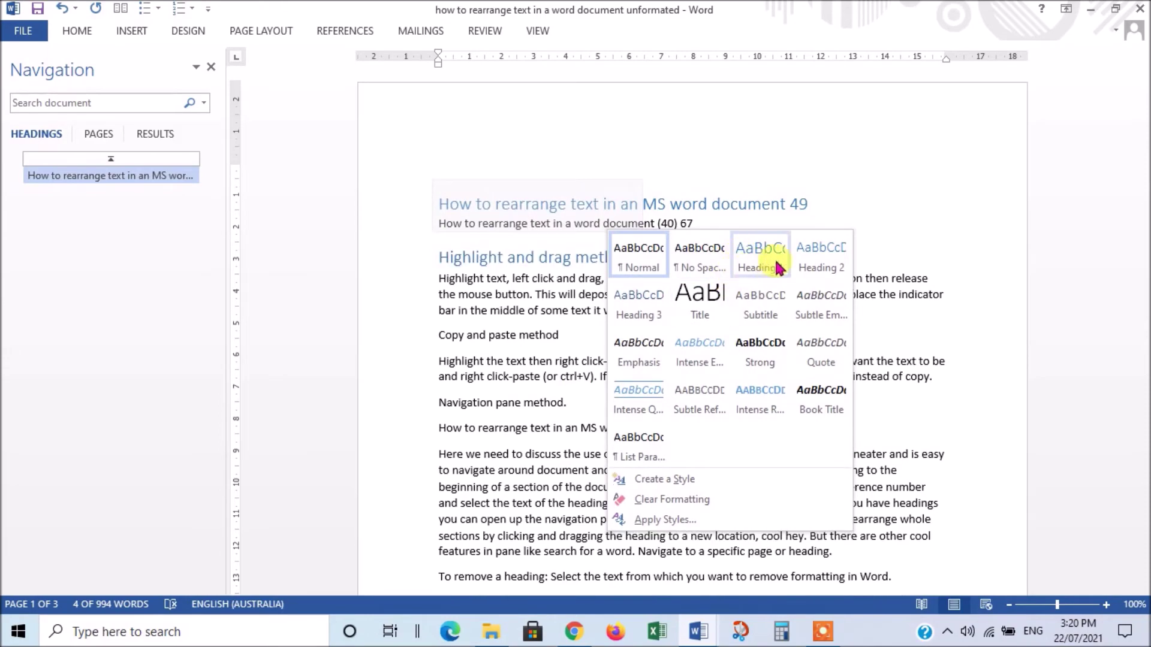
pyautogui.click(823, 269)
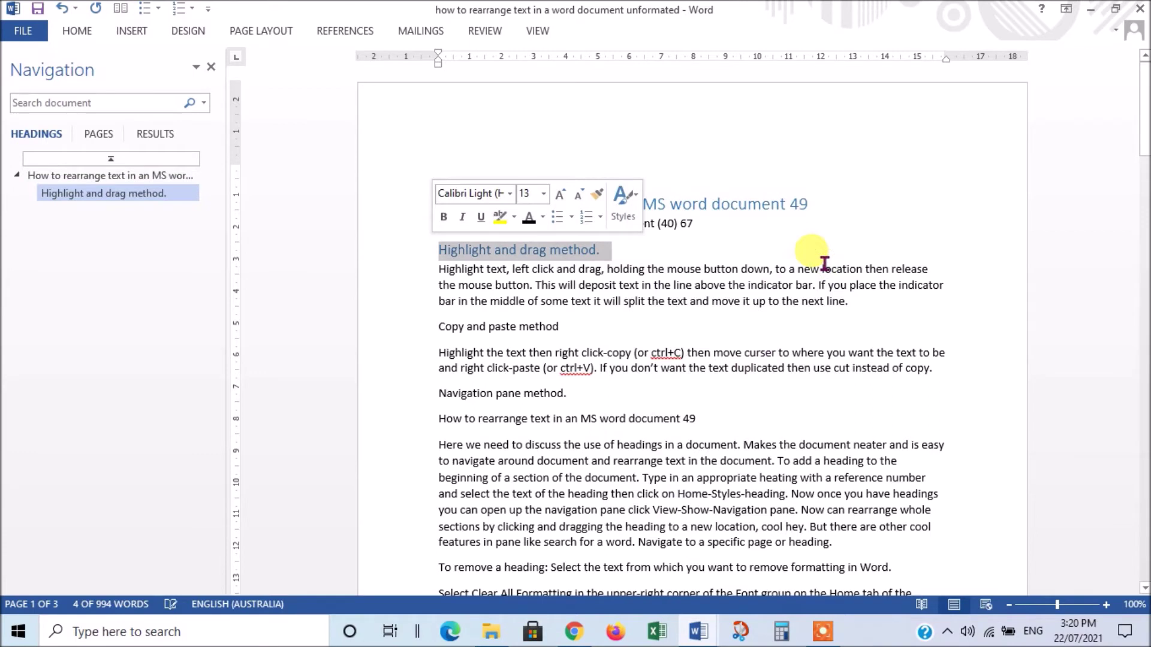
pyautogui.click(441, 252)
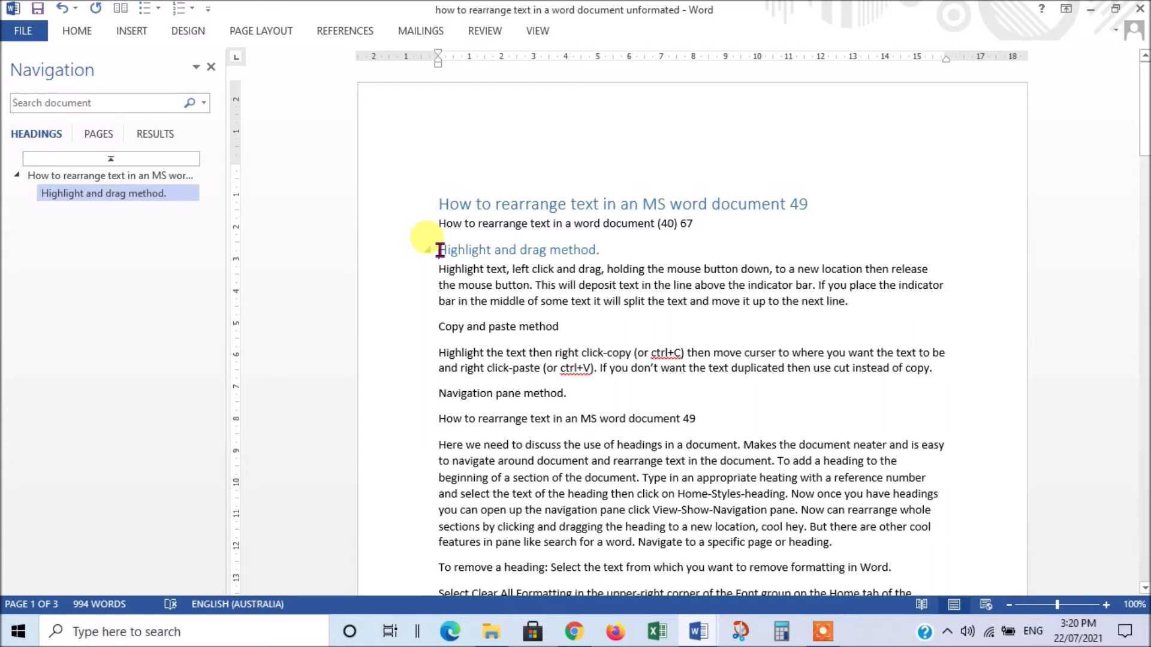
pyautogui.write('1')
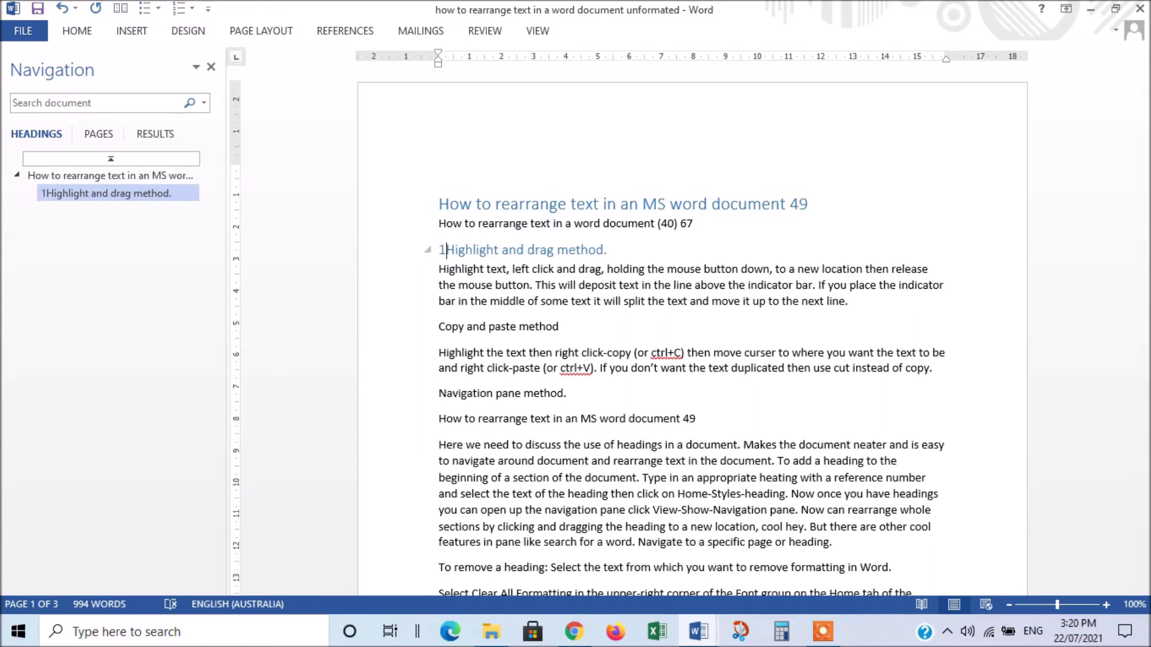
pyautogui.write('.')
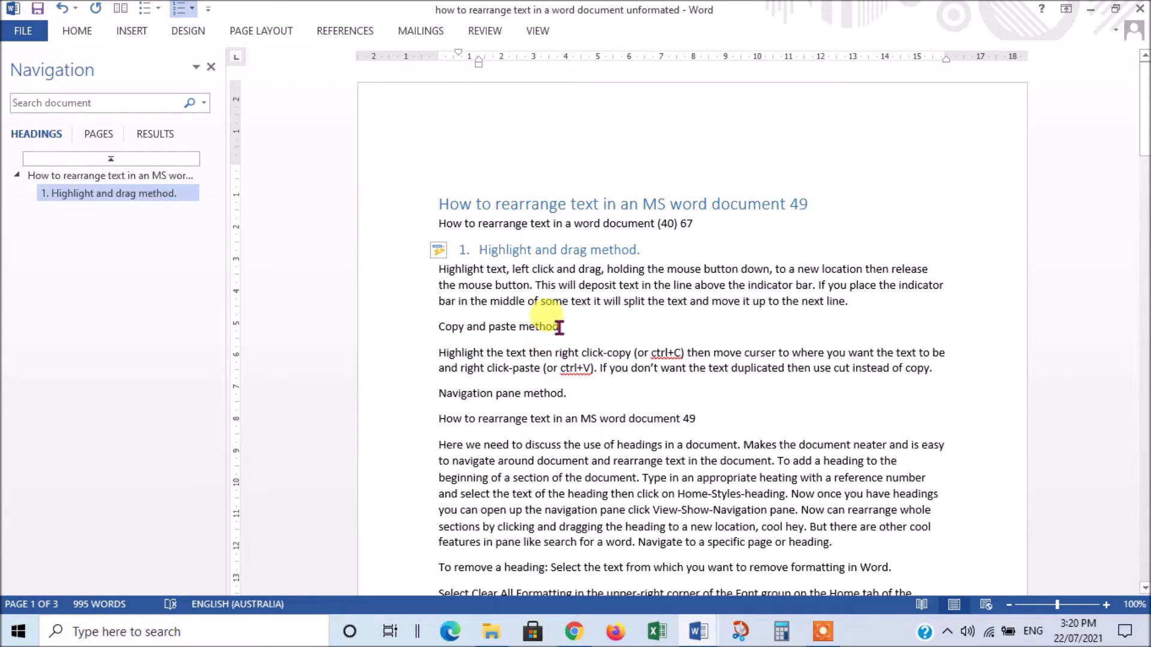
# - Make 'Copy and paste method' a Heading 2 numbered '2.'
pyautogui.moveTo(559, 327); pyautogui.dragTo(442, 329)
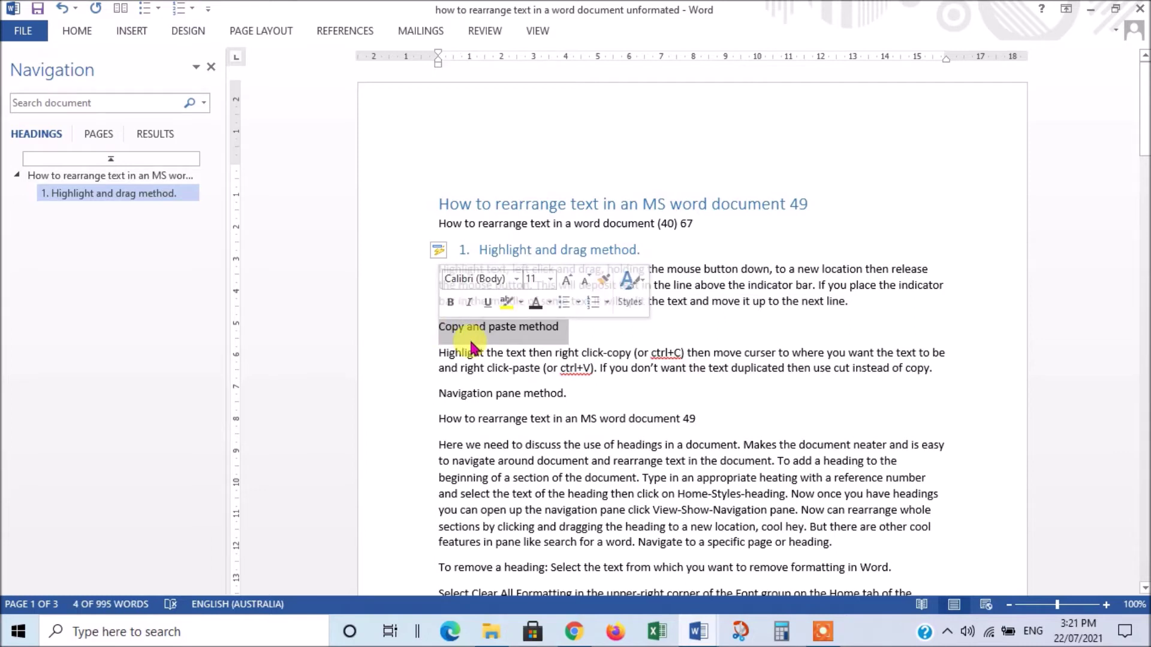
pyautogui.click(643, 288)
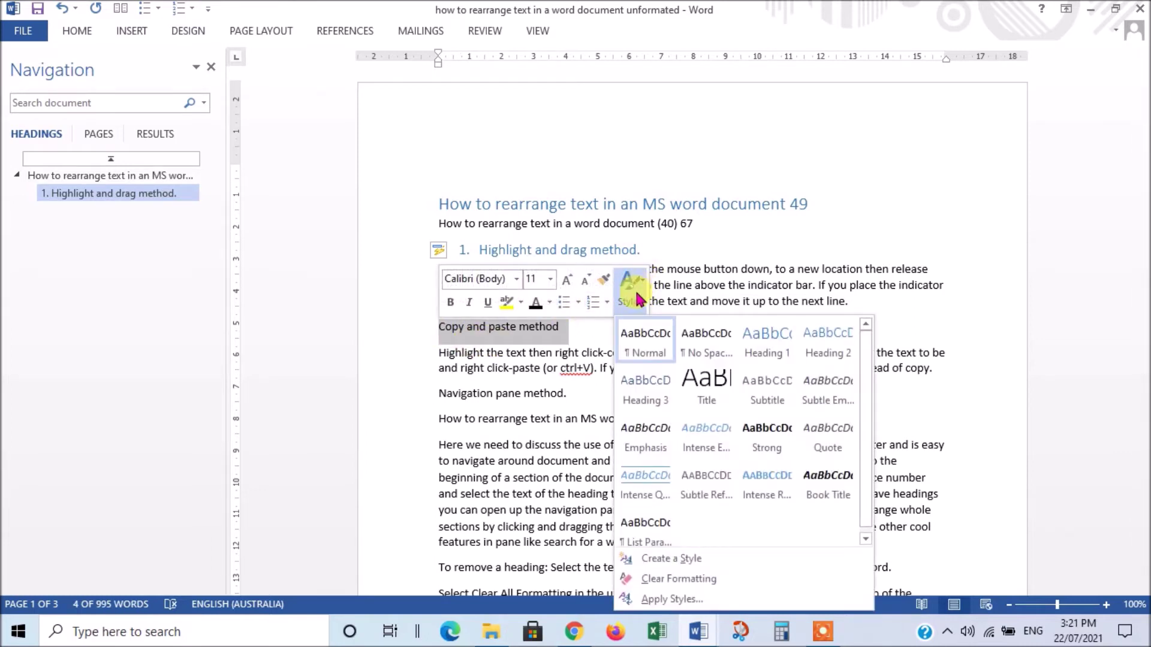
pyautogui.click(826, 356)
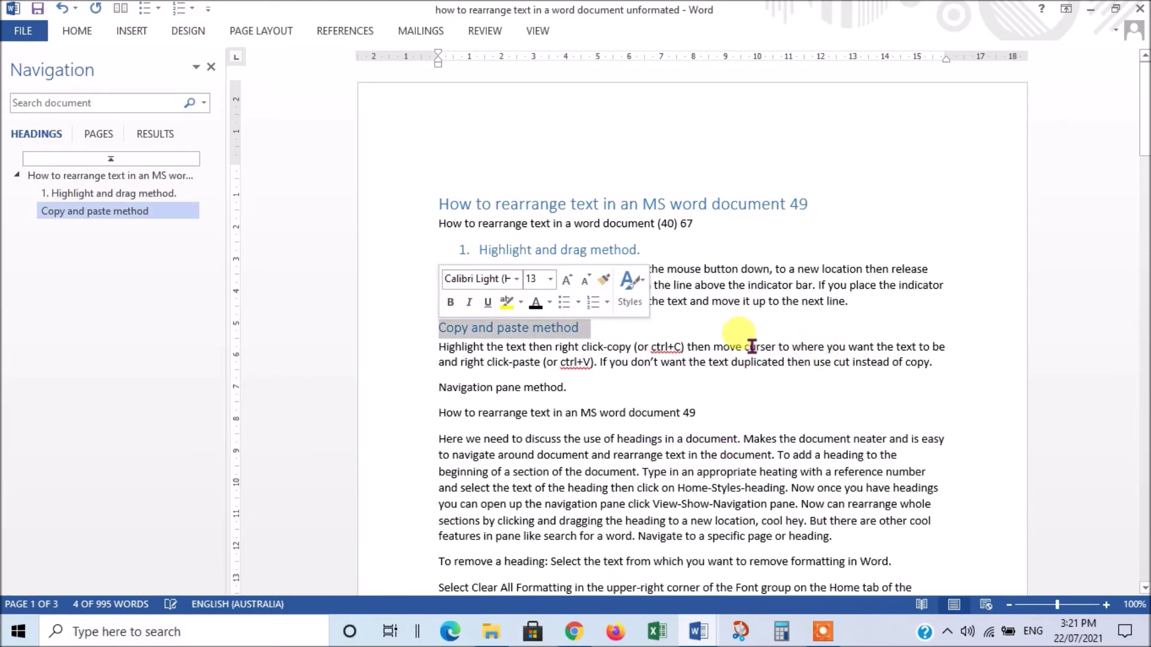
pyautogui.click(442, 326)
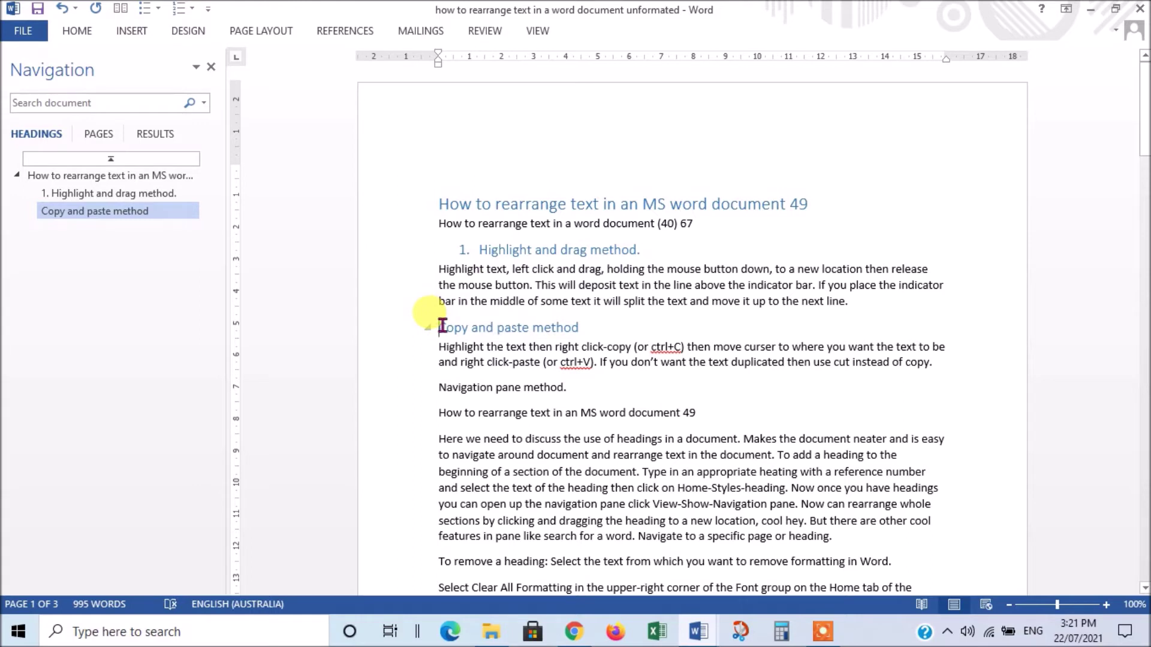
pyautogui.write('2.')
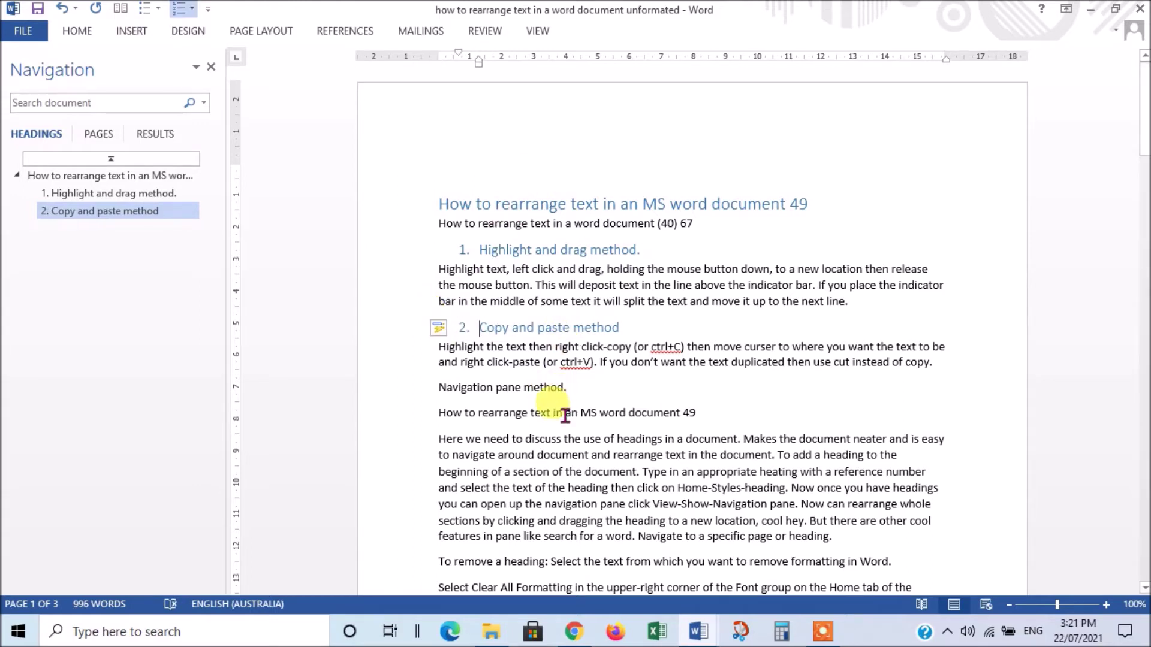
# - Apply Heading 2 to 'Navigation pane method.' with Ctrl+Alt+2
pyautogui.click(570, 383)
pyautogui.hotkey('ctrl', 'alt', '2')
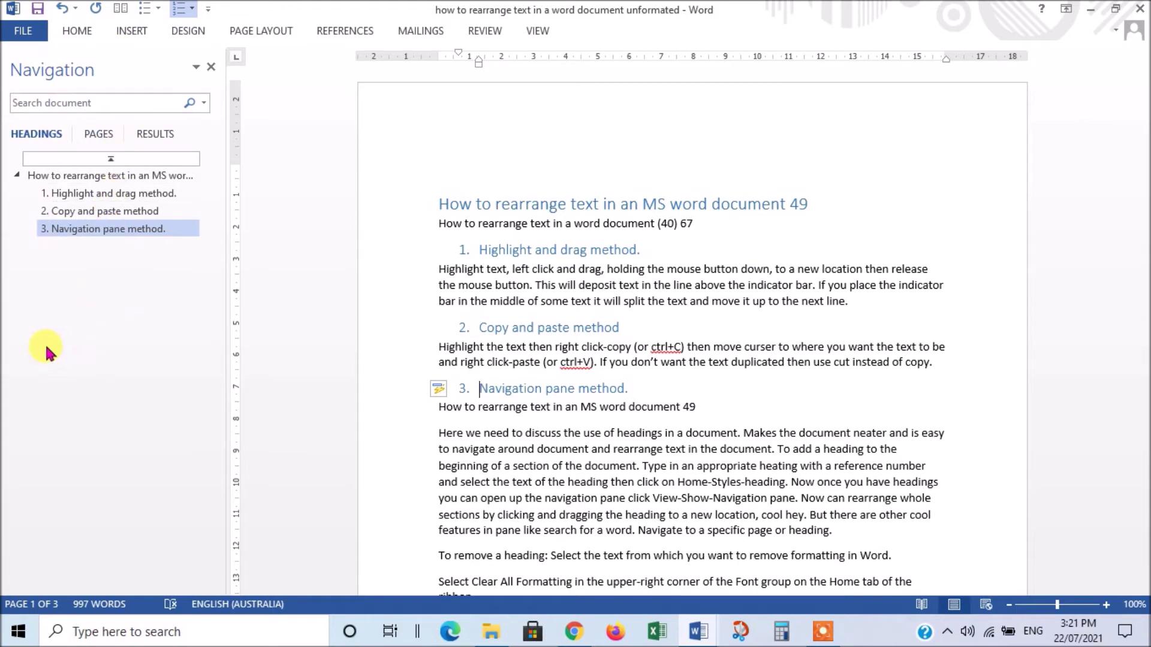
pyautogui.scroll(-3, 780, 382)
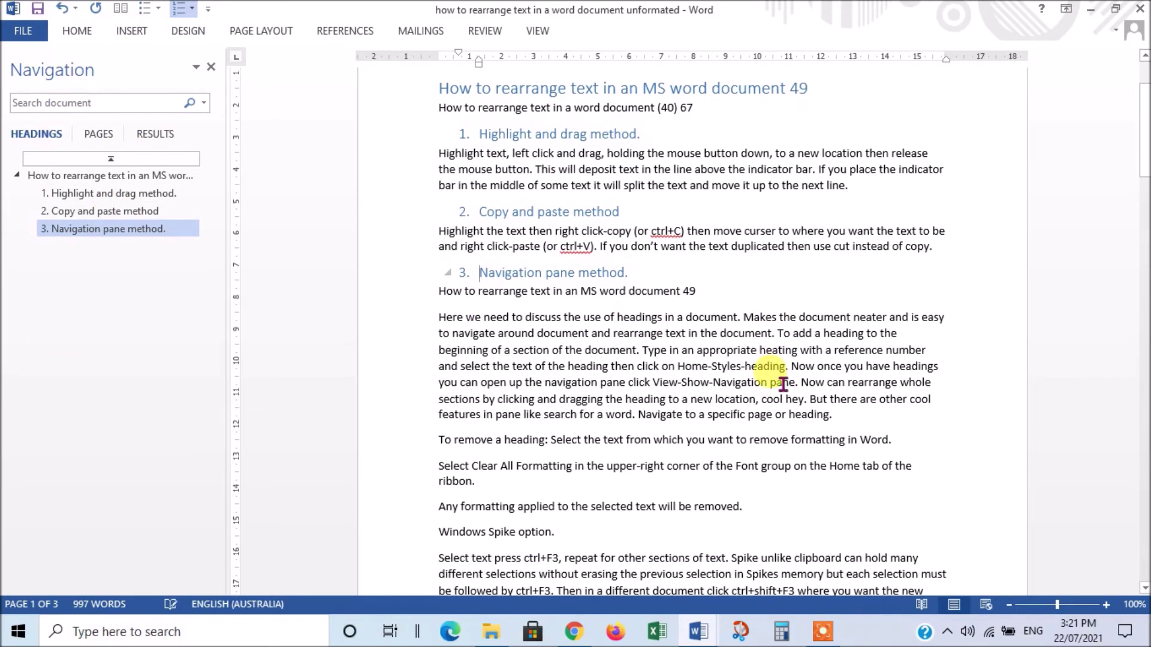
# - Scroll around 'Windows Spike option.' to check the numbered headings 4 and 5
pyautogui.scroll(3, 779, 378)
pyautogui.scroll(-3, 788, 383)
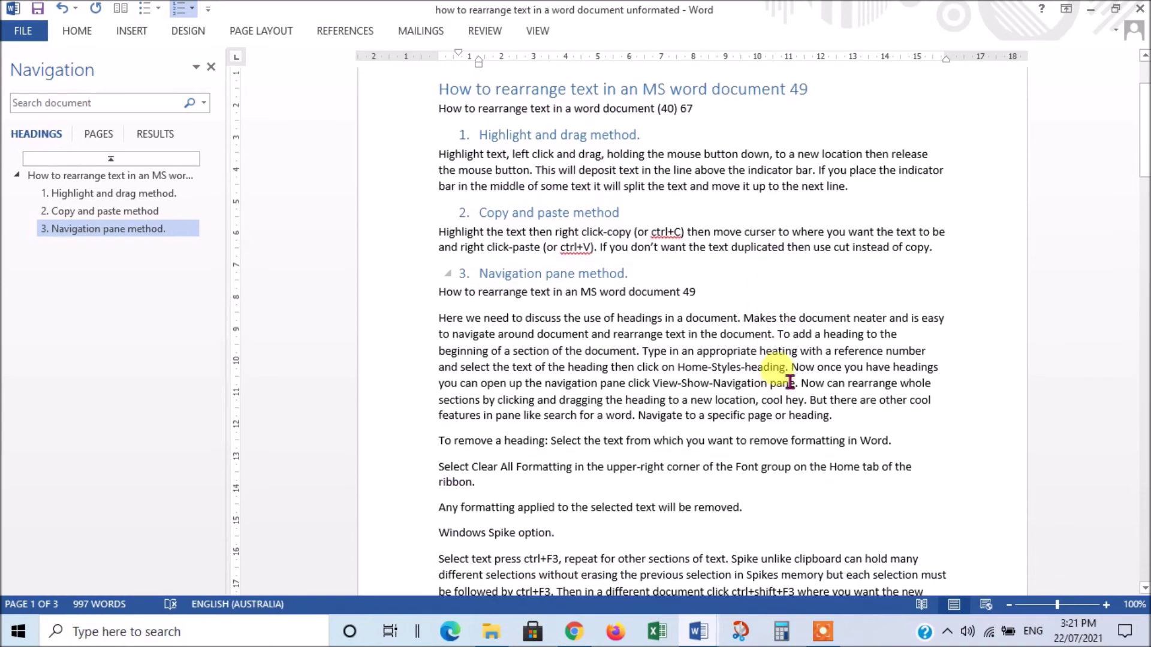
pyautogui.scroll(-3, 785, 378)
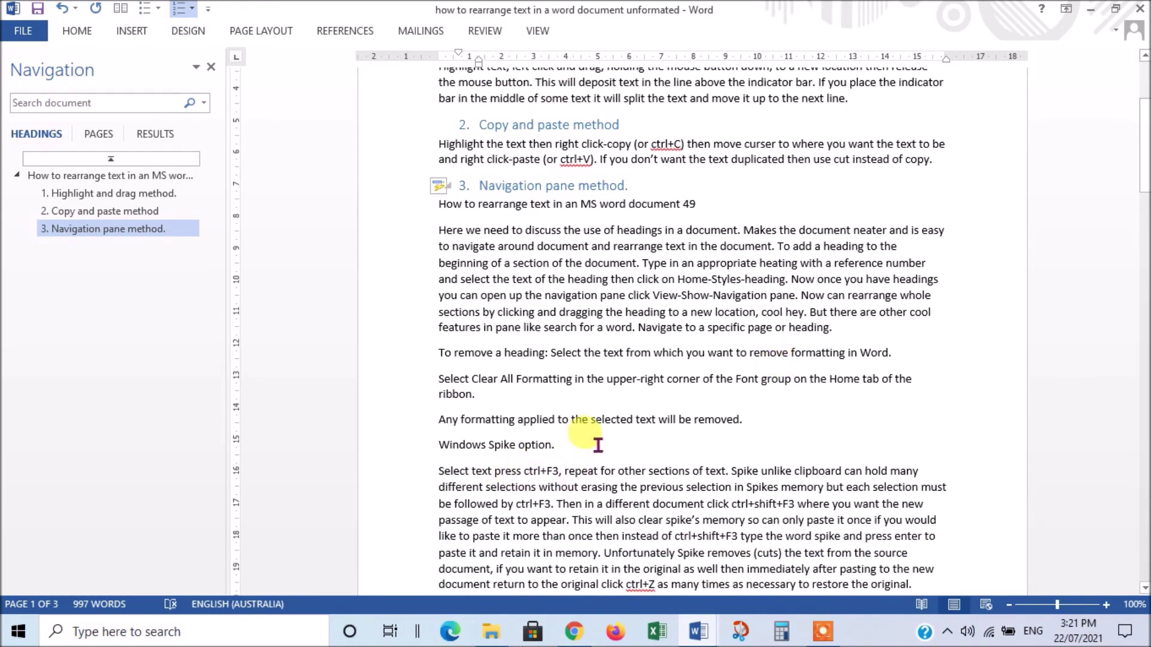
pyautogui.scroll(6, 600, 441)
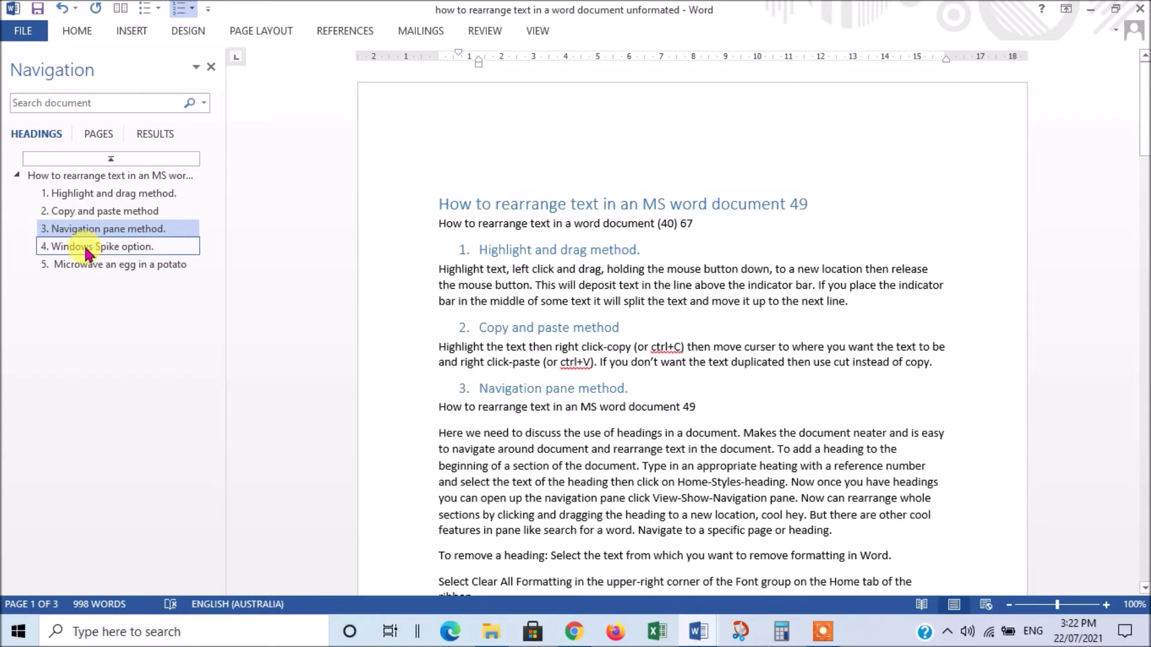
# - Drag the 'Windows Spike option.' heading in the Navigation pane to reposition its whole section
pyautogui.click(86, 255)
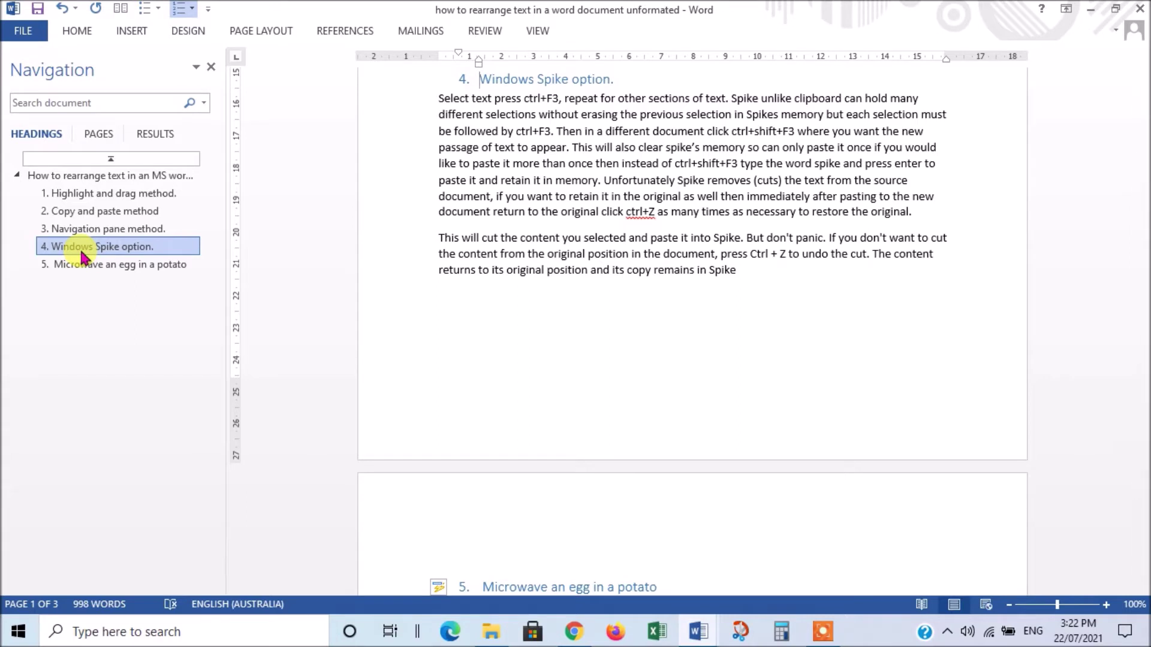
pyautogui.moveTo(79, 255); pyautogui.dragTo(90, 215)
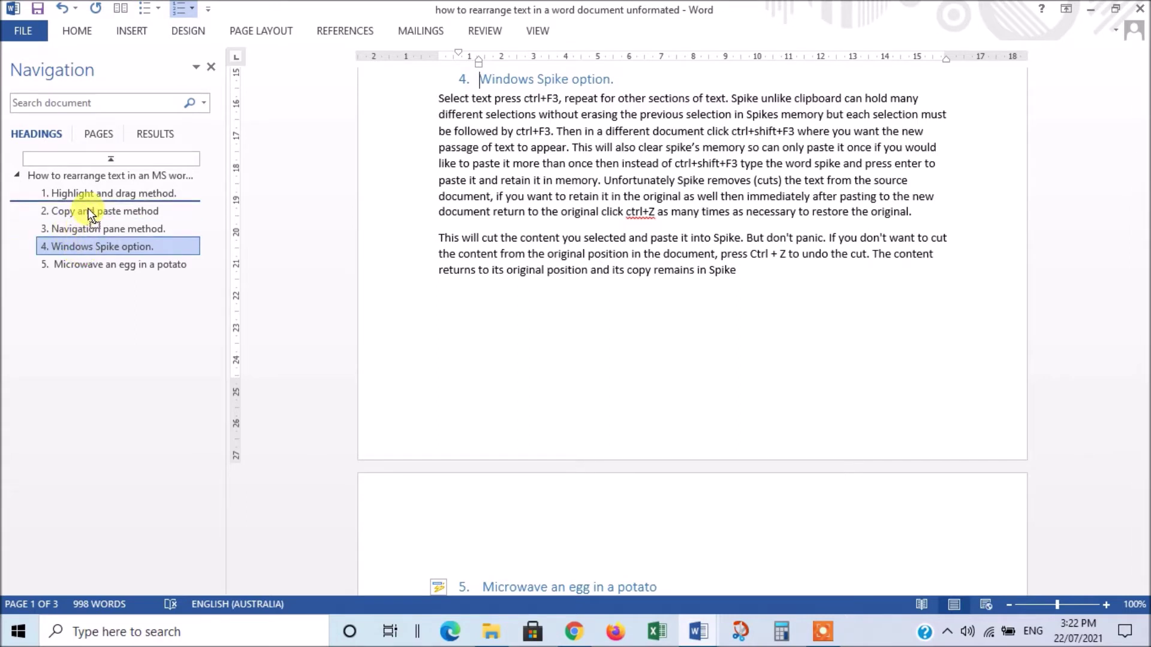
pyautogui.moveTo(90, 215); pyautogui.dragTo(87, 218)
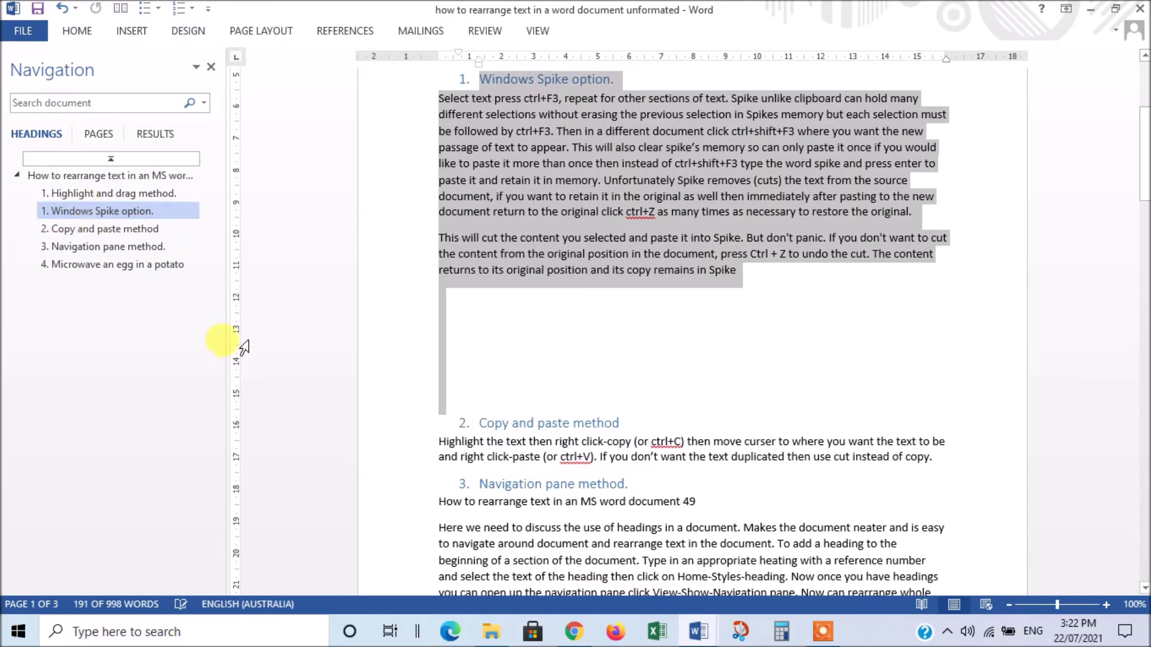
pyautogui.scroll(3, 843, 457)
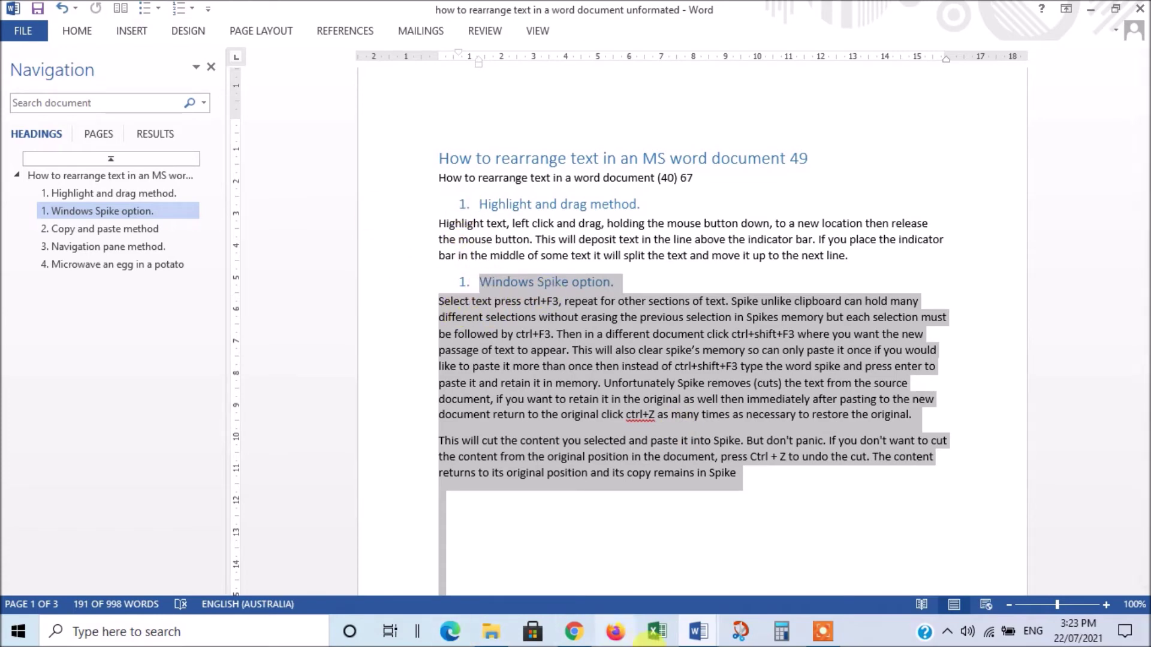
pyautogui.scroll(-4, 659, 339)
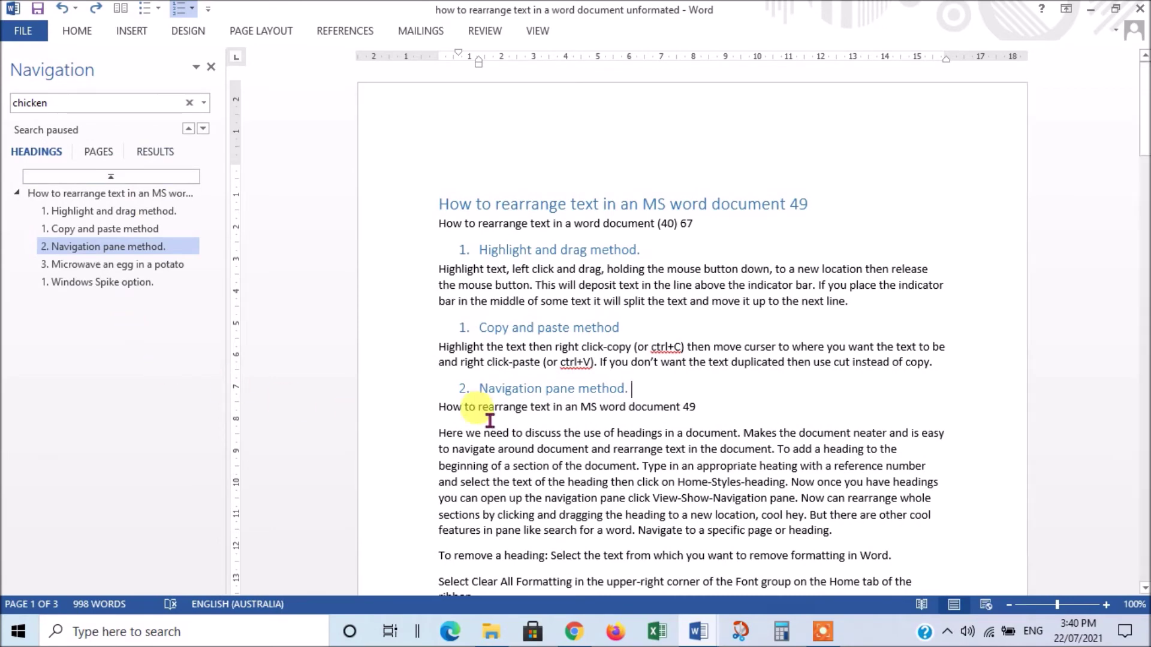
# - Clear all formatting from the 'Navigation pane method.' heading, then close the Navigation pane
pyautogui.moveTo(631, 388); pyautogui.dragTo(478, 391)
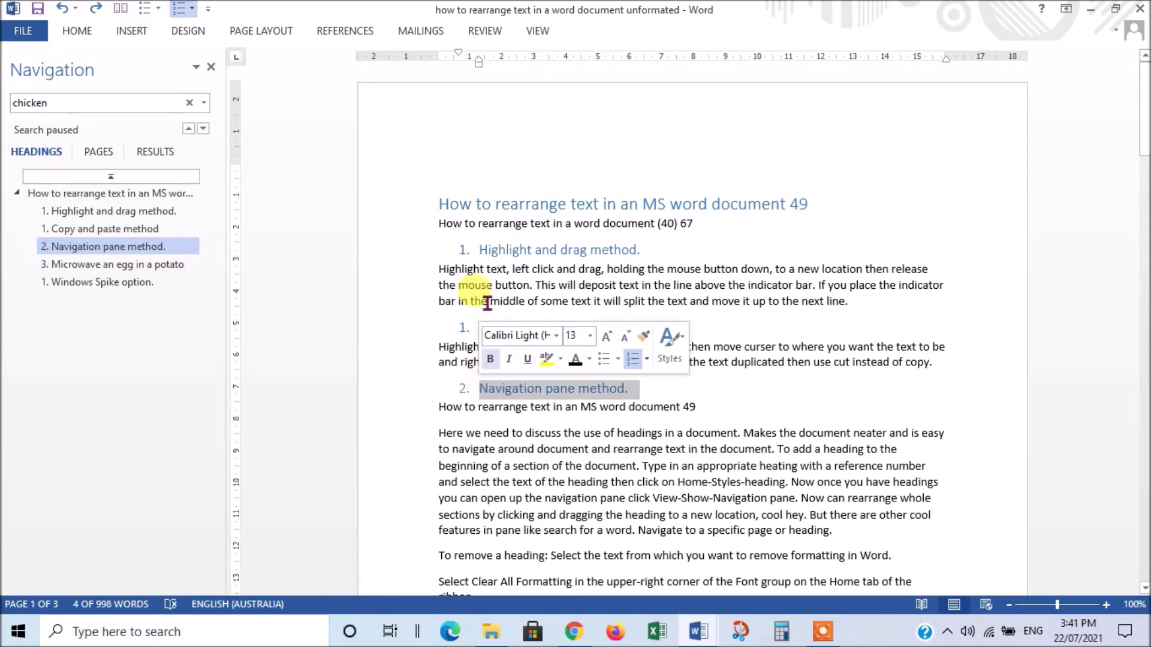
pyautogui.click(78, 35)
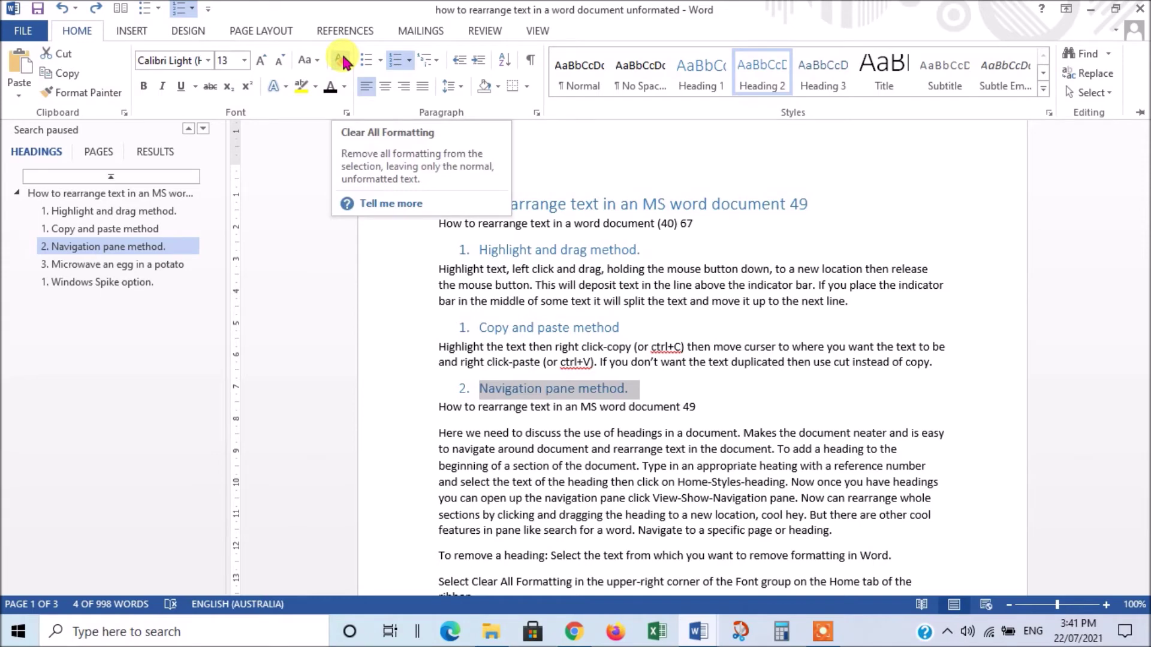
pyautogui.click(344, 60)
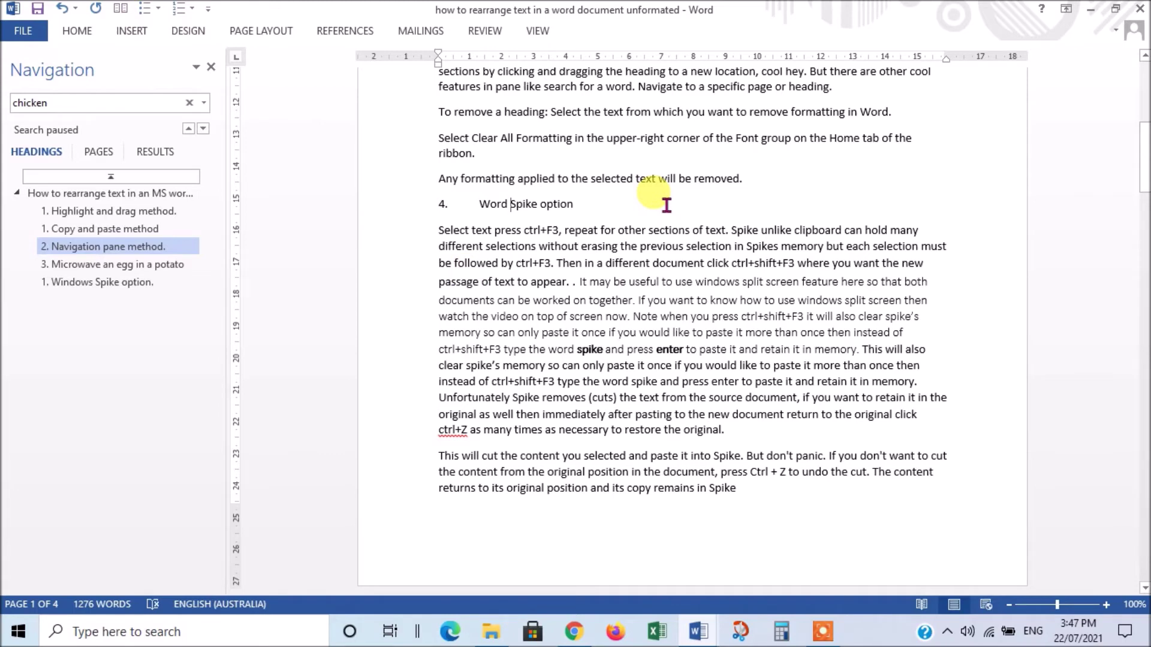
pyautogui.click(211, 67)
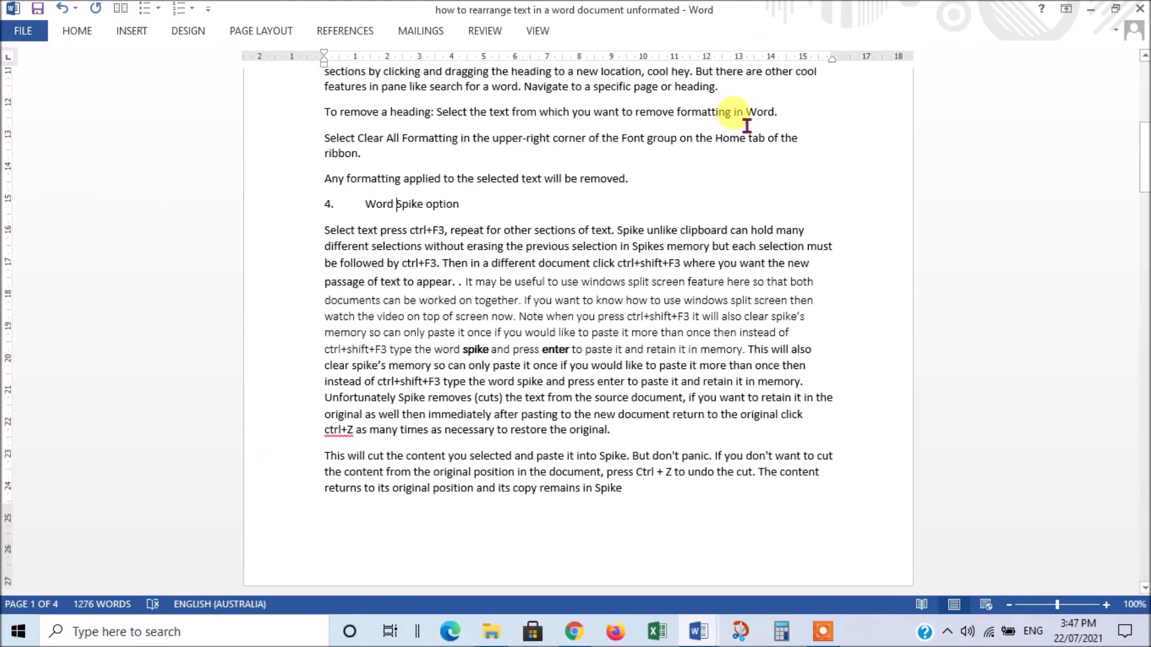
# - Snap the document to the left half and spike the '(40) 67' subtitle line
pyautogui.moveTo(743, 9); pyautogui.dragTo(1, 54)
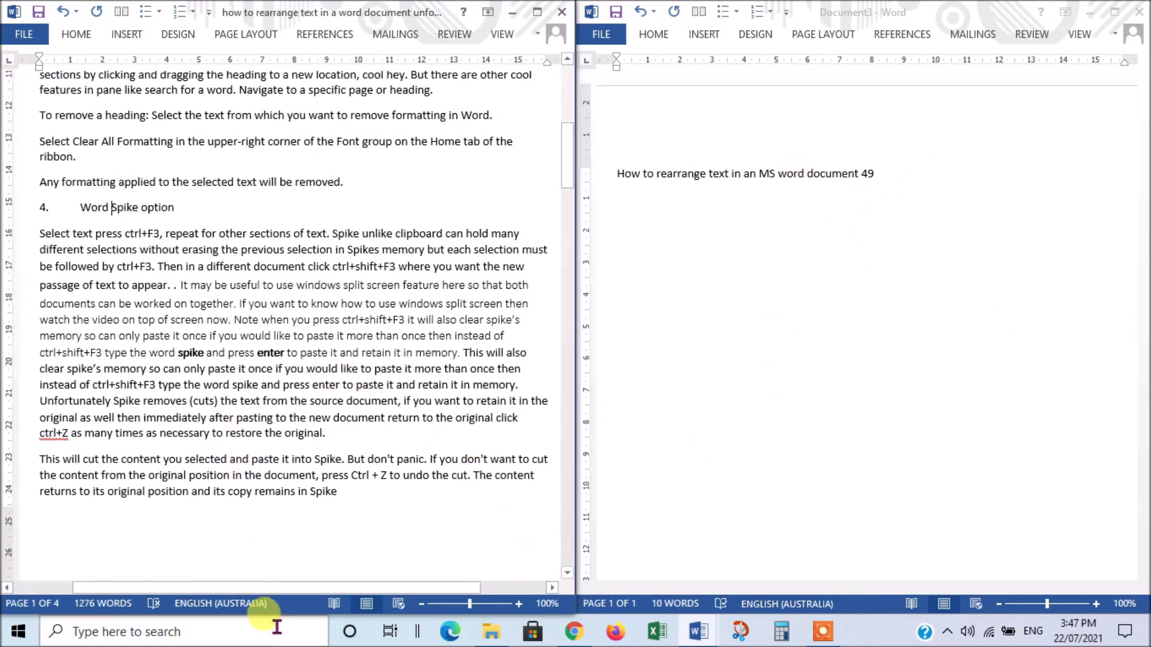
pyautogui.scroll(8, 413, 308)
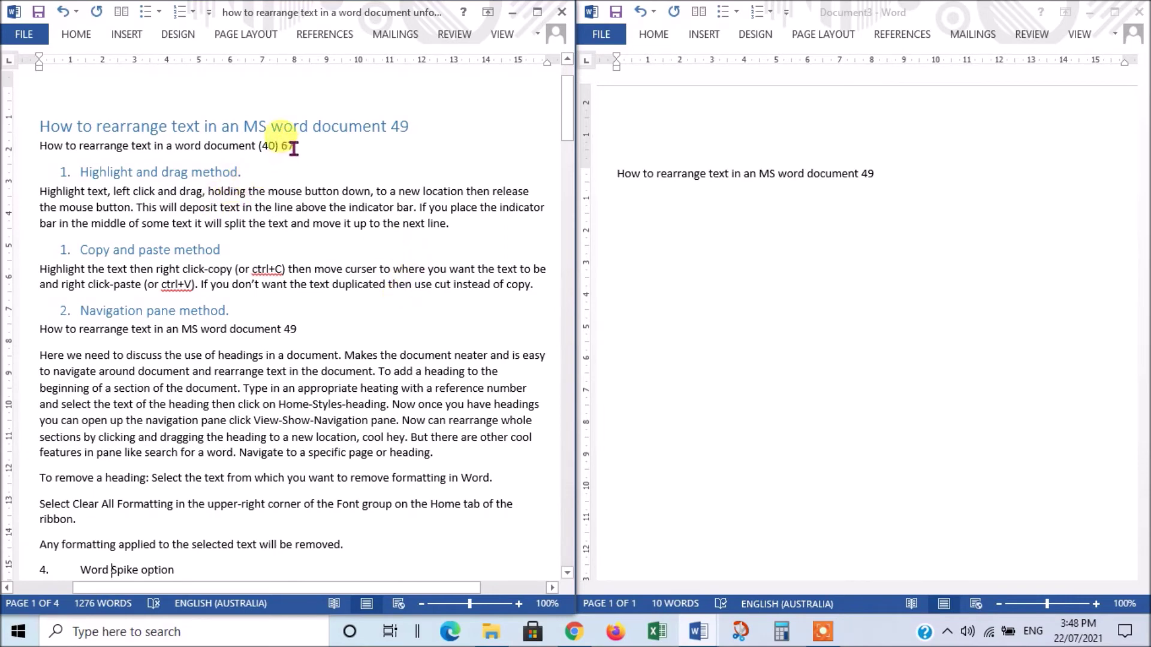
pyautogui.moveTo(295, 146); pyautogui.dragTo(27, 145)
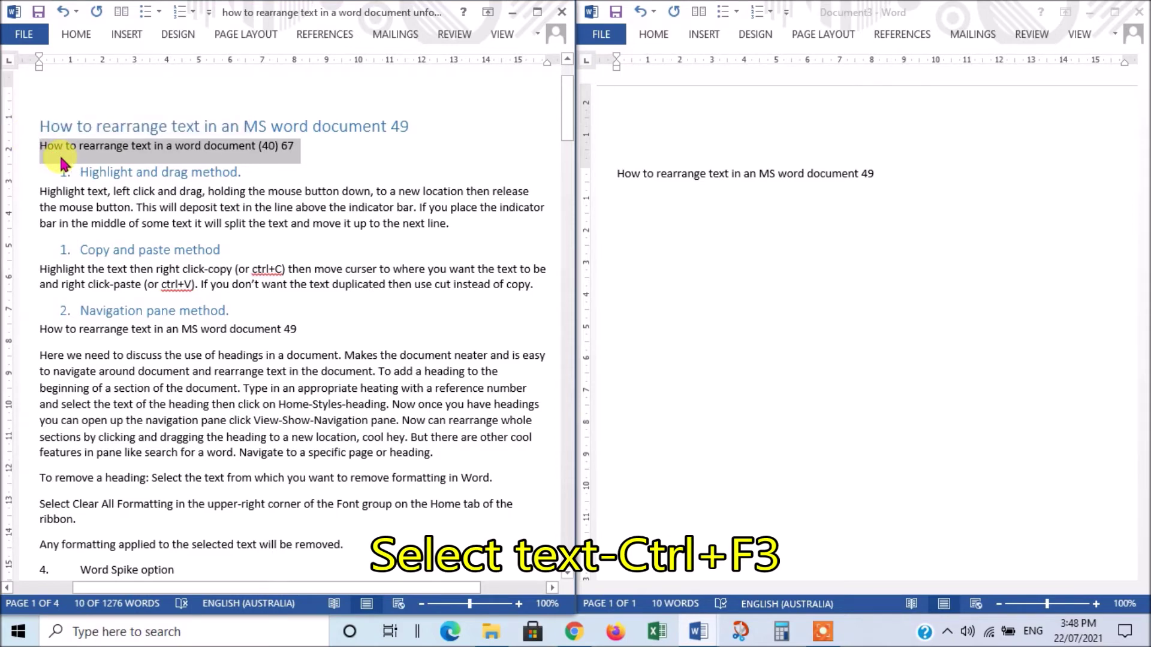
pyautogui.hotkey('ctrl', 'F3')
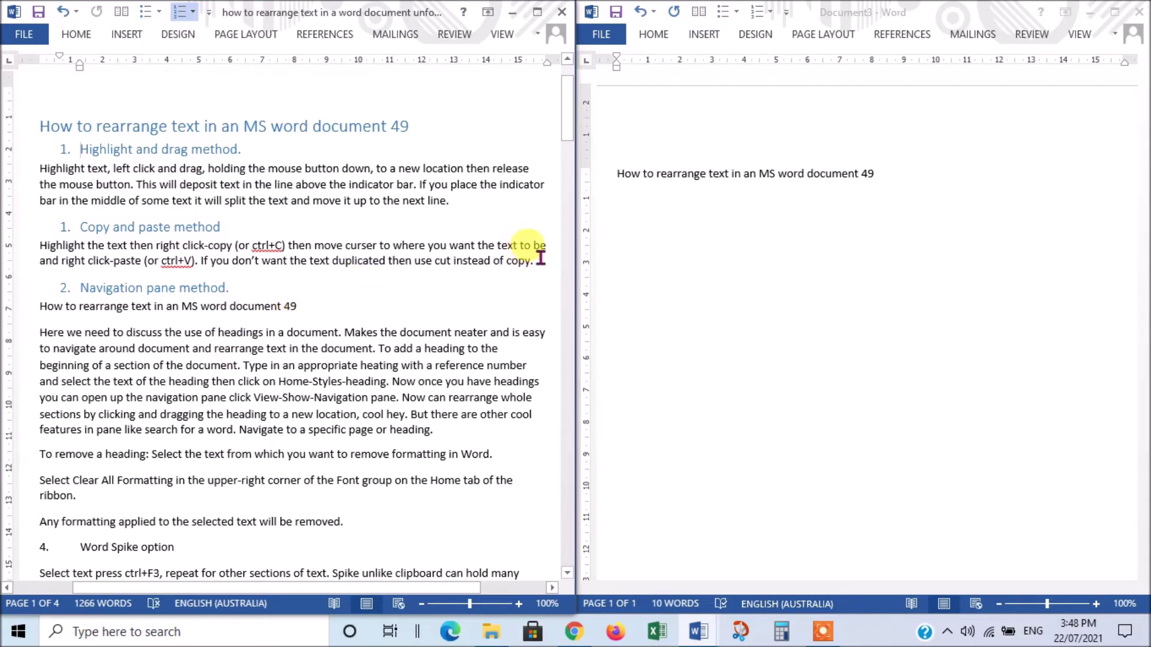
# - Cut the copy-and-paste paragraph and the formatting-removed line into the Spike
pyautogui.moveTo(39, 245); pyautogui.dragTo(542, 274)
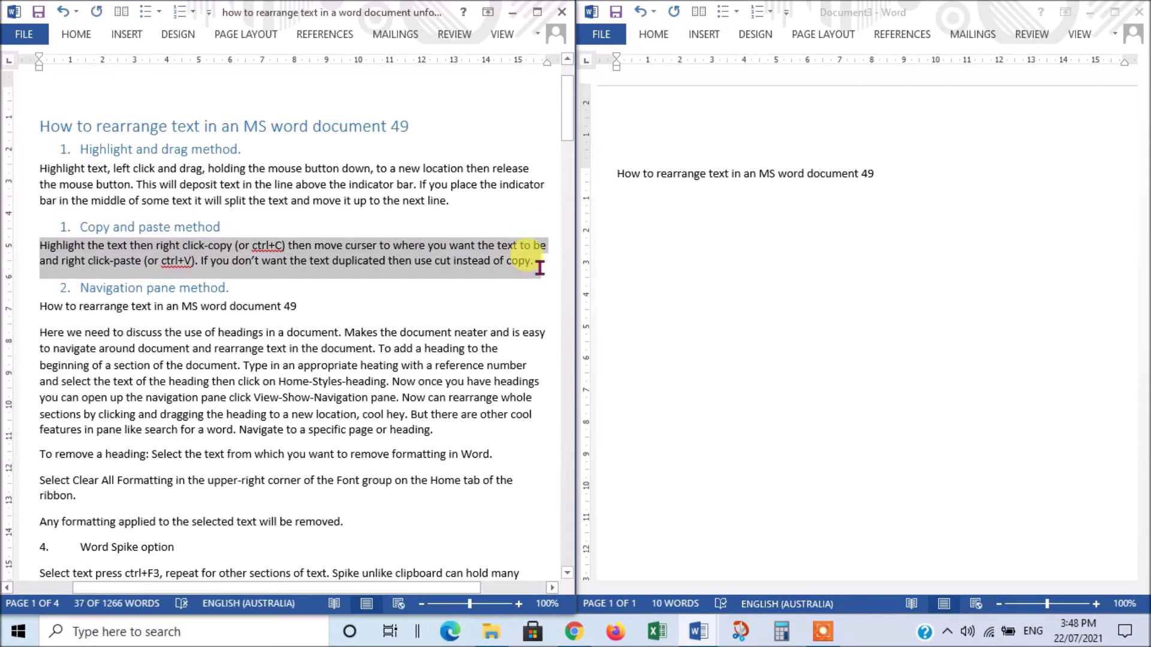
pyautogui.hotkey('ctrl', 'x')
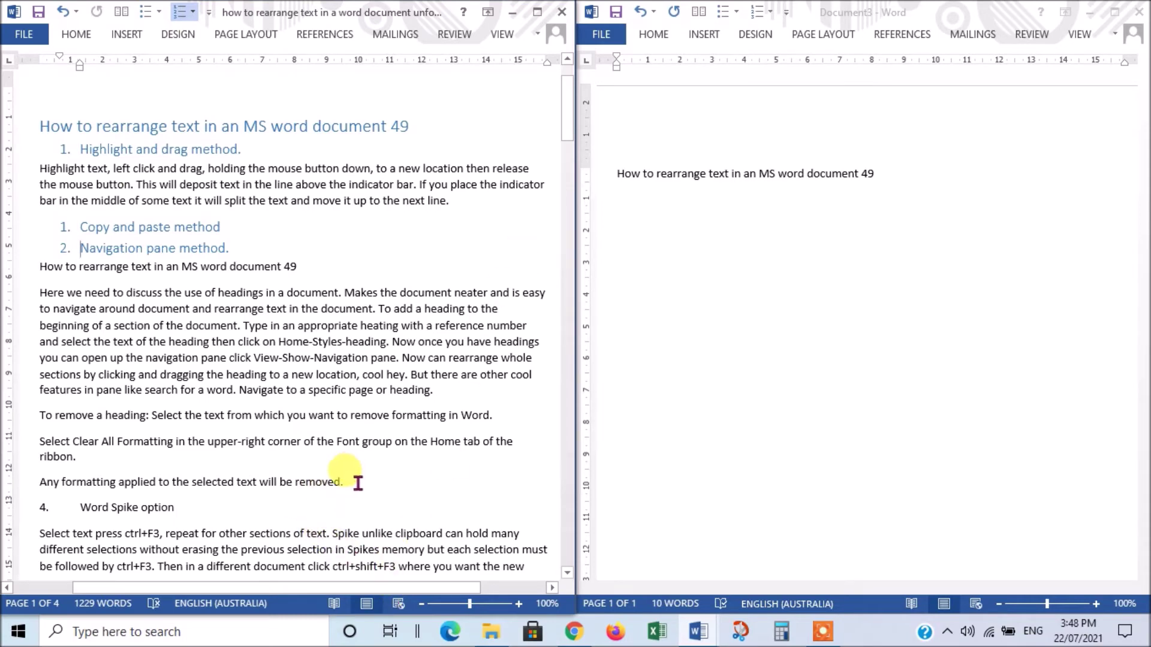
pyautogui.moveTo(357, 483); pyautogui.dragTo(50, 485)
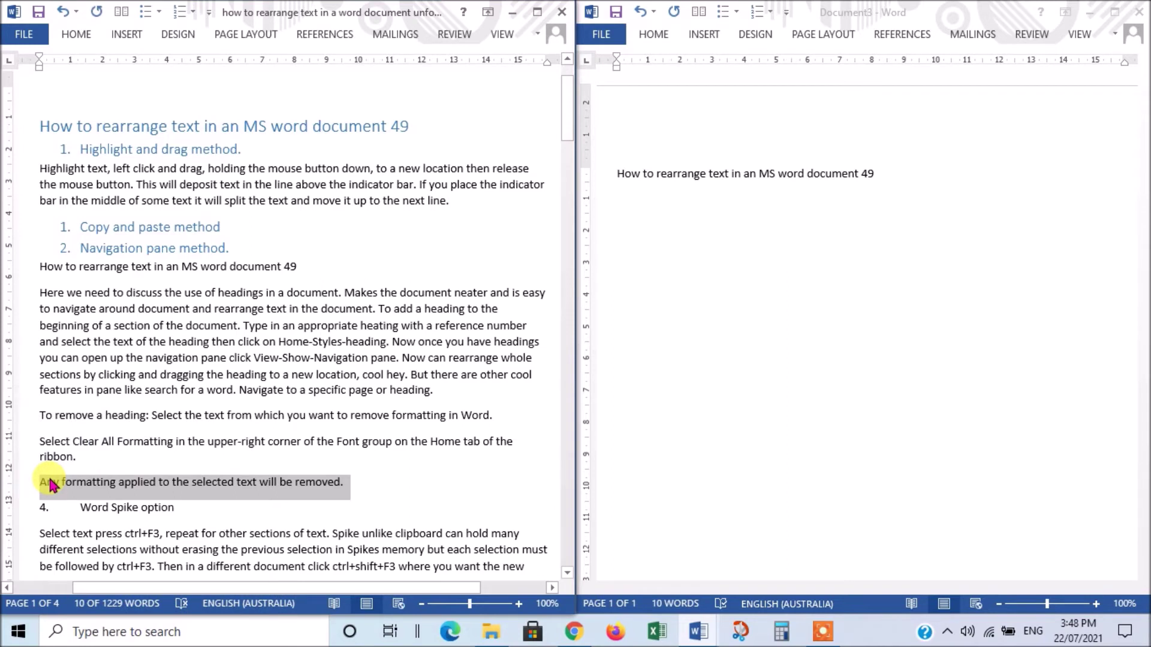
pyautogui.hotkey('ctrl', 'F3')
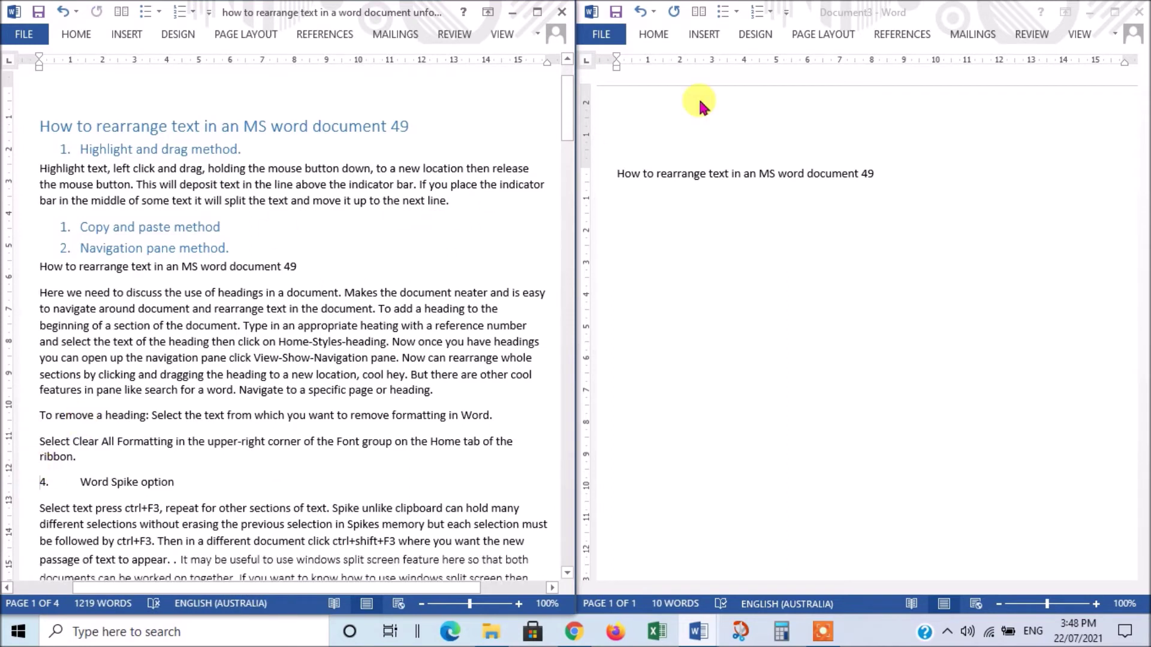
# - Insert the Spike contents into Document3 below its first line with Ctrl+Shift+F3
pyautogui.click(624, 186)
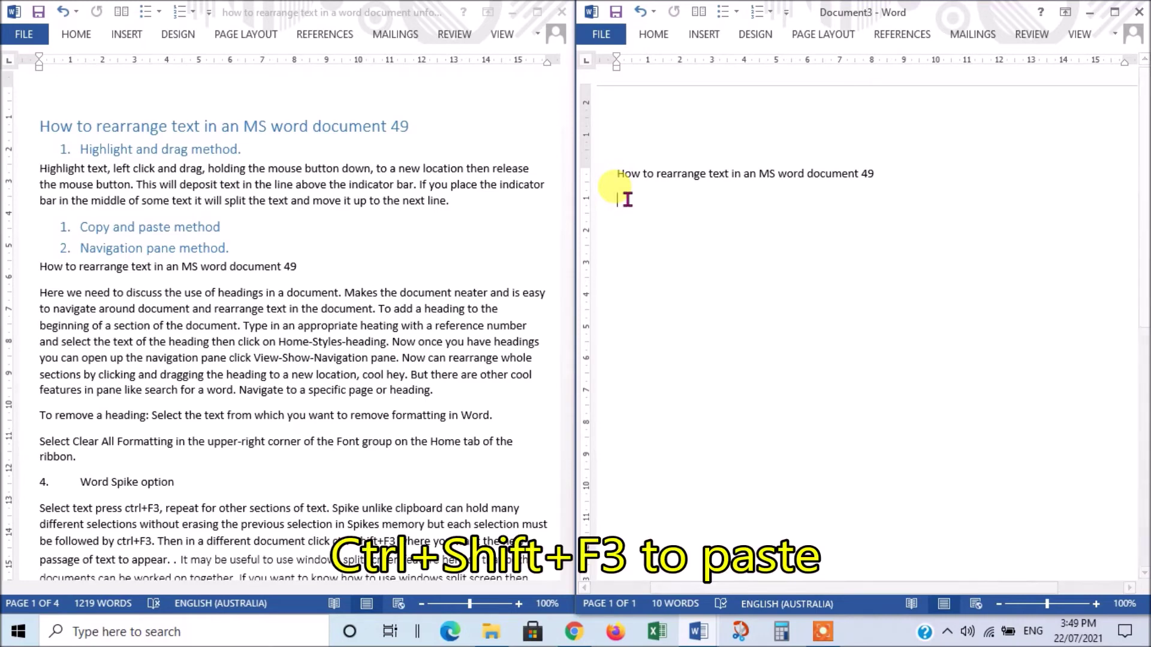
pyautogui.hotkey('ctrl', 'shift', 'F3')
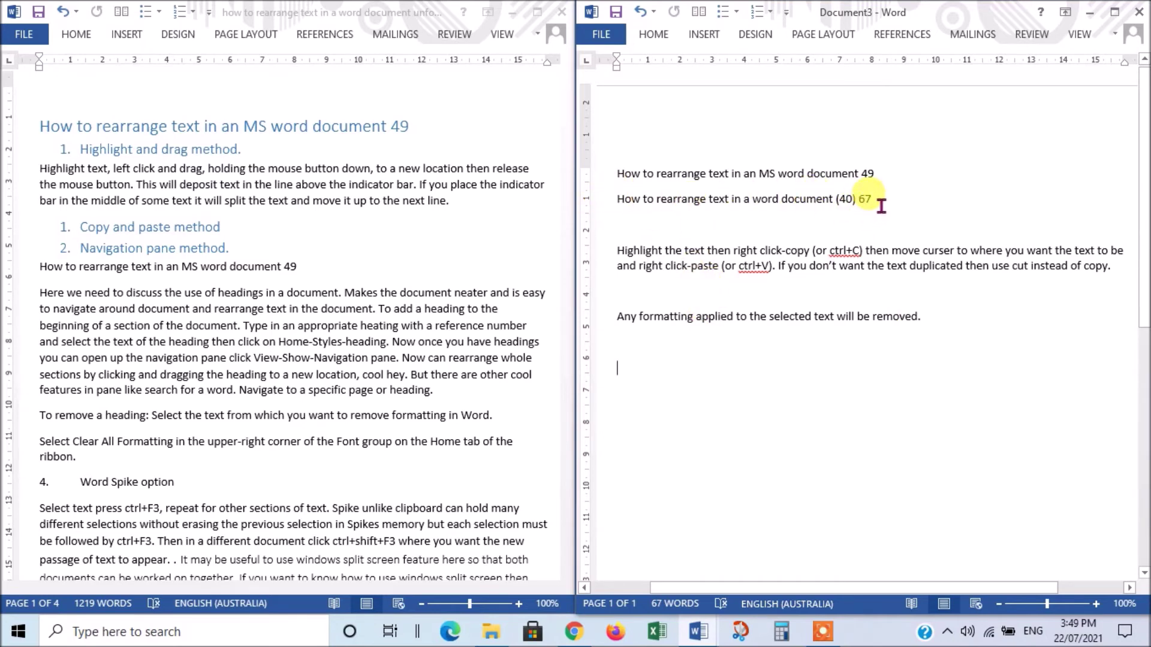
pyautogui.click(654, 34)
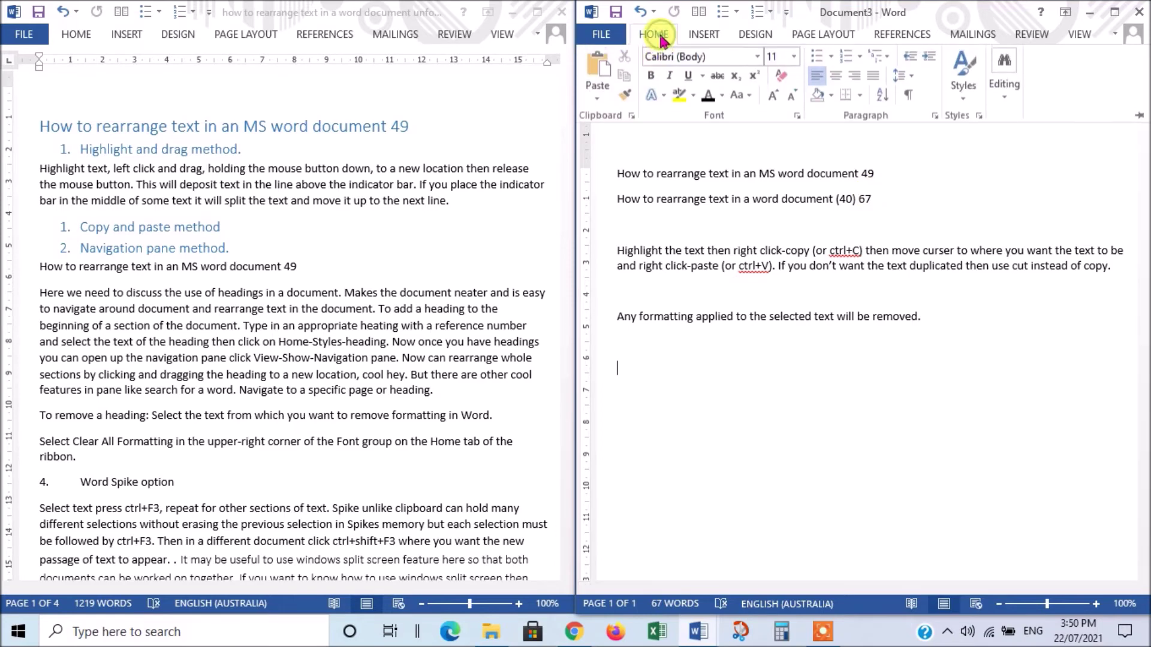
# - Show paragraph marks in Document3 and delete the two empty lines between pasted passages
pyautogui.click(909, 96)
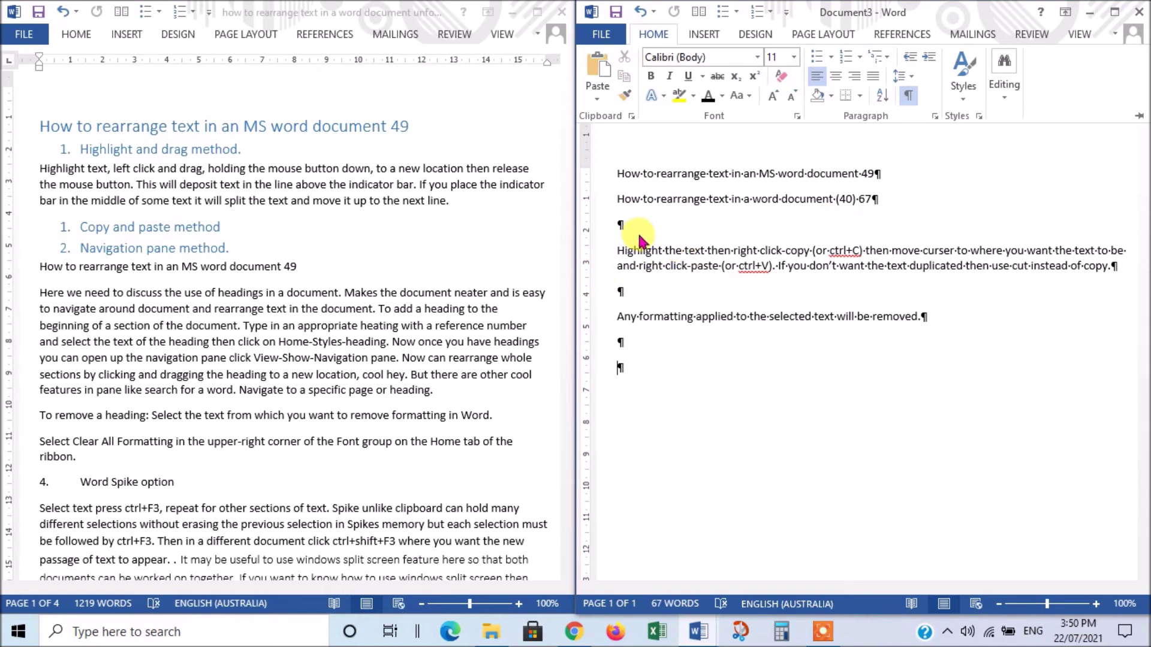
pyautogui.click(623, 225)
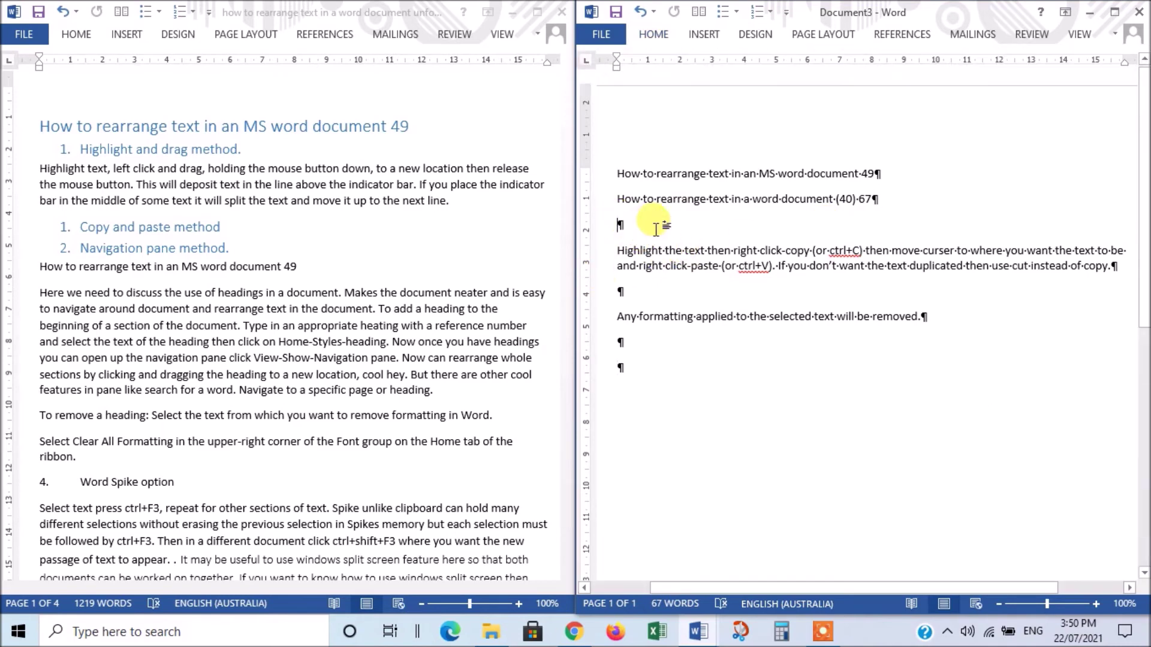
pyautogui.press('Delete')
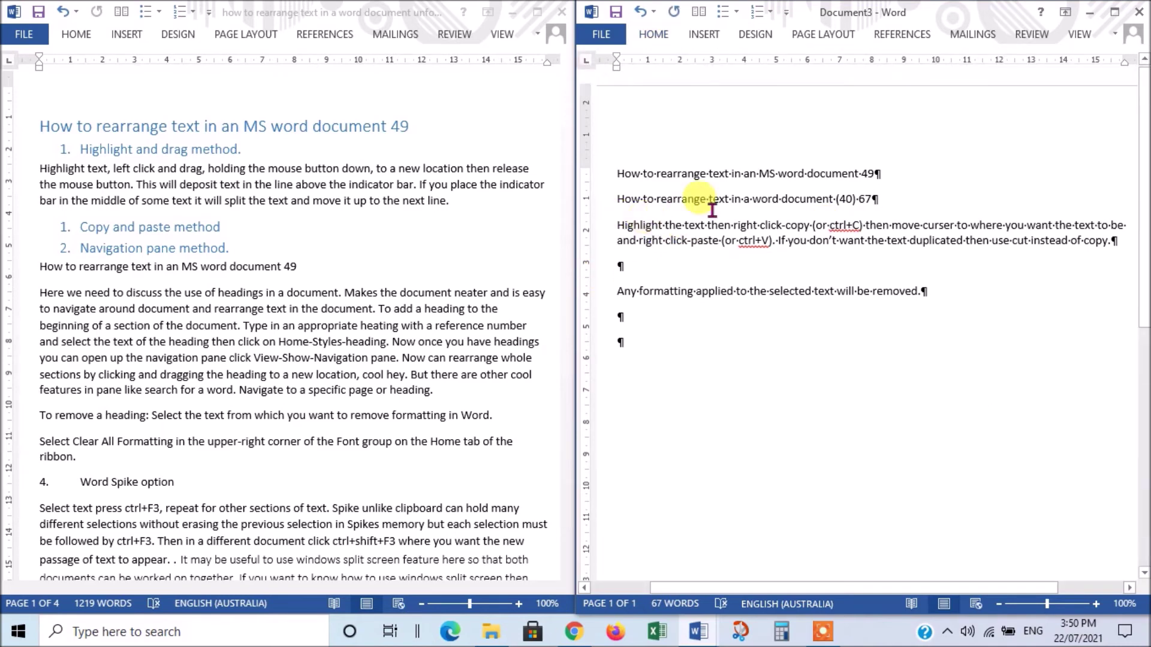
pyautogui.click(624, 265)
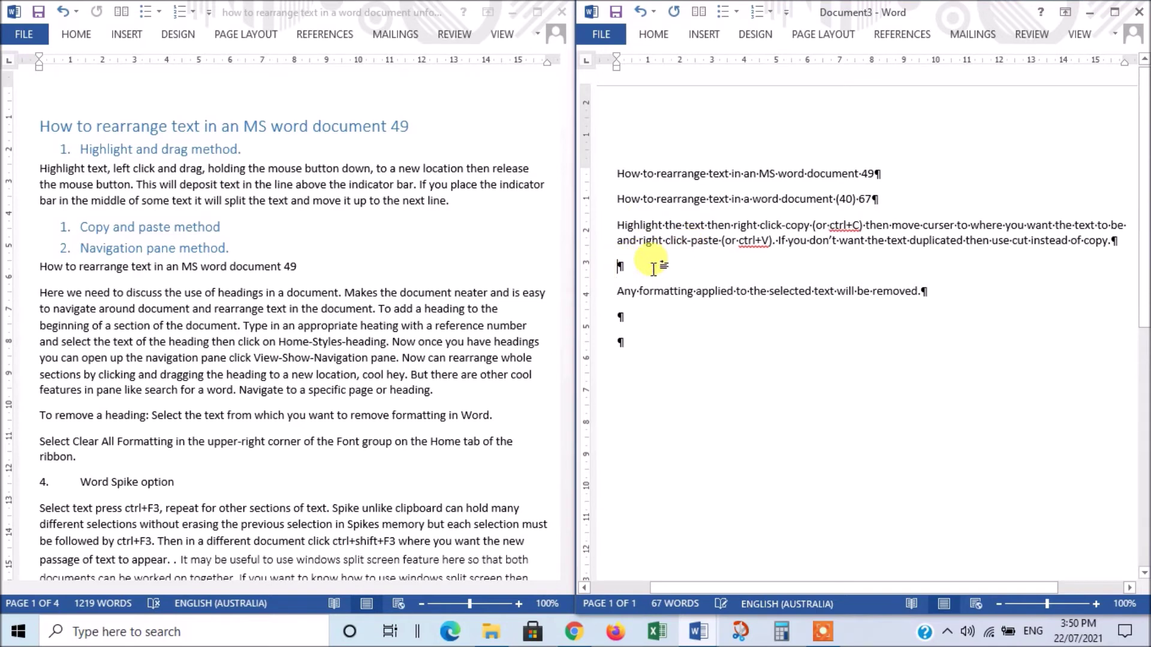
pyautogui.press('Delete')
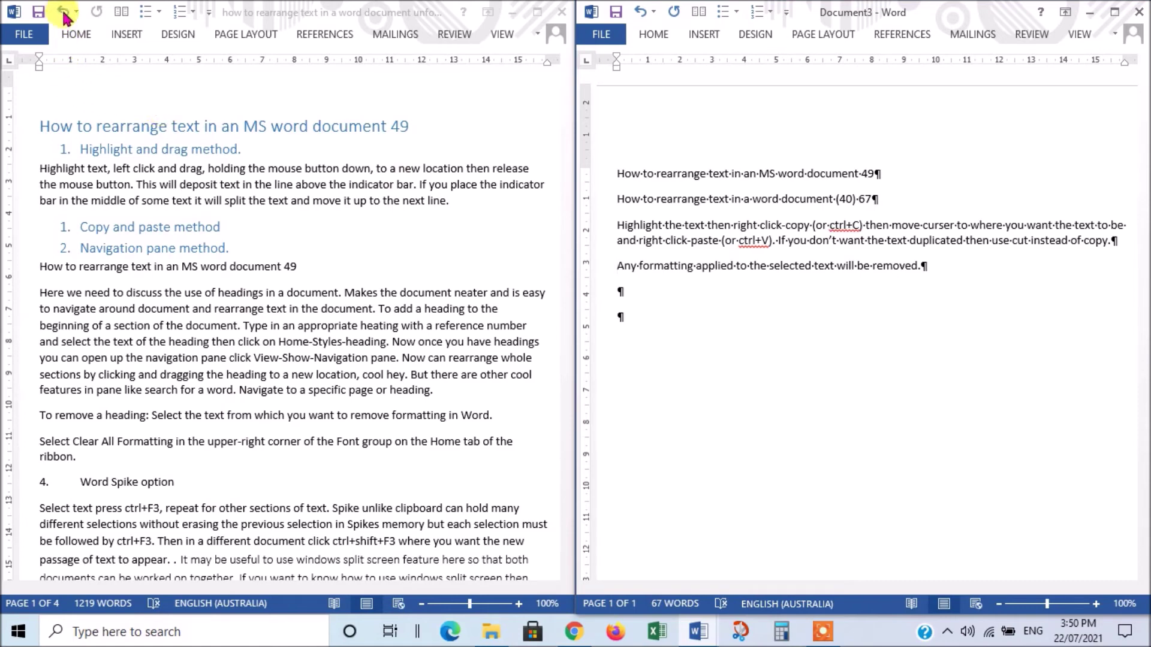
# - In the left source document, undo the three Spike cuts
pyautogui.click(137, 79)
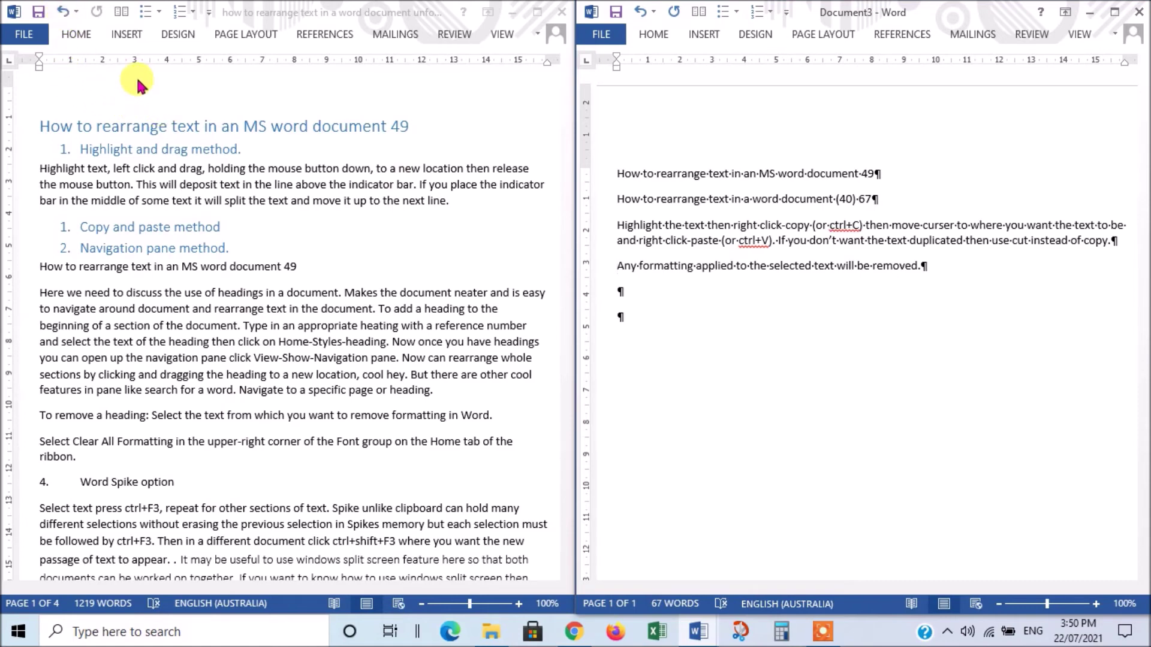
pyautogui.click(63, 14)
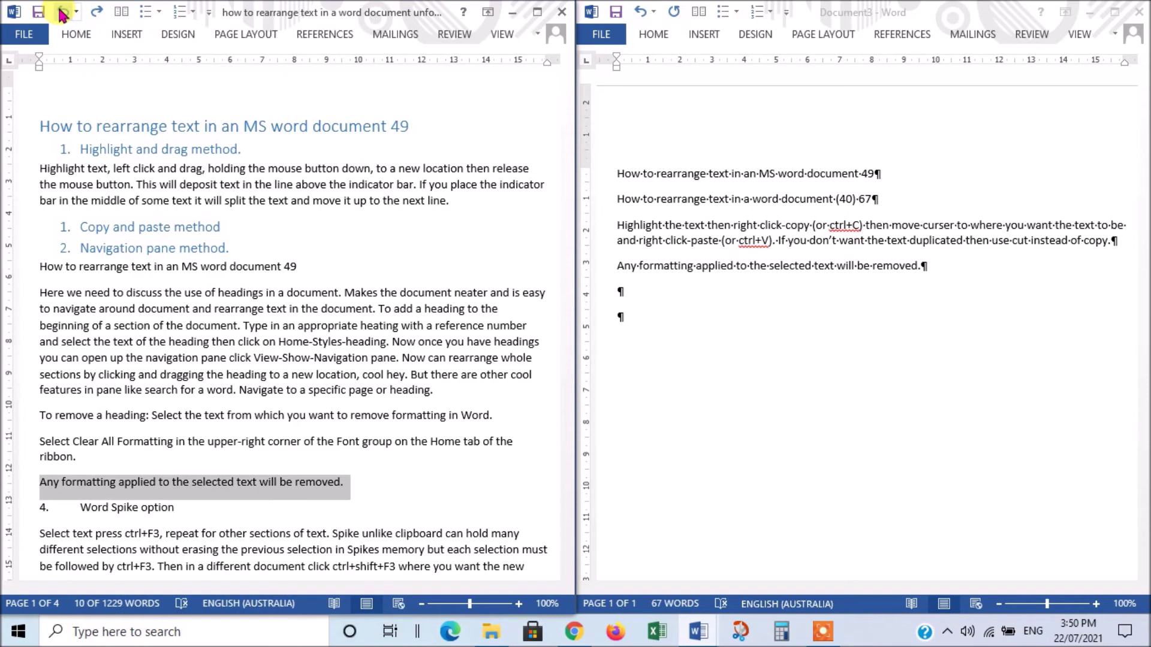
pyautogui.click(63, 13)
pyautogui.click(63, 13)
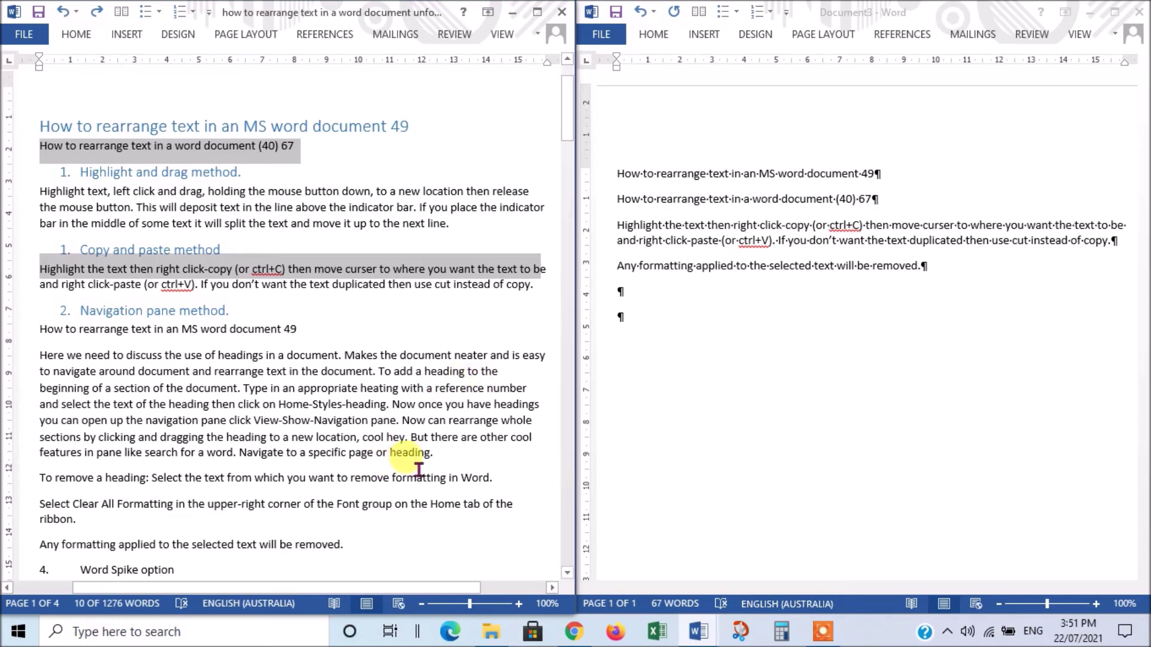
# - Remove Document3's trailing empty line, then cut the 'Highlight text, left click and drag…' paragraph into the Spike
pyautogui.scroll(2, 342, 334)
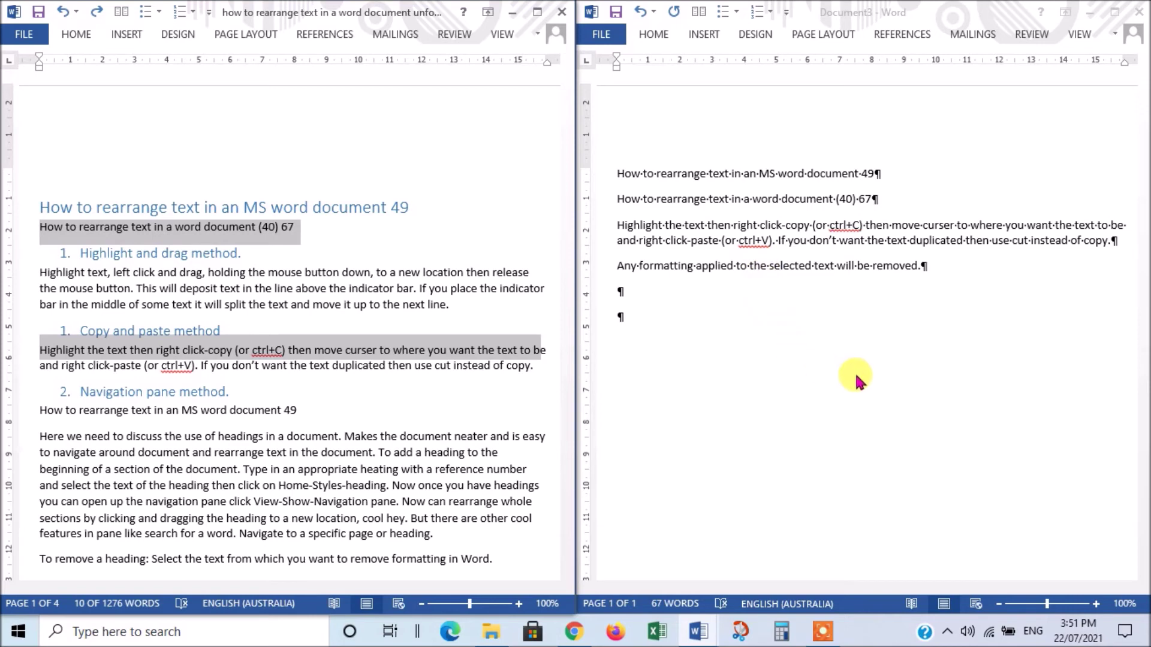
pyautogui.click(621, 316)
pyautogui.press('BackSpace')
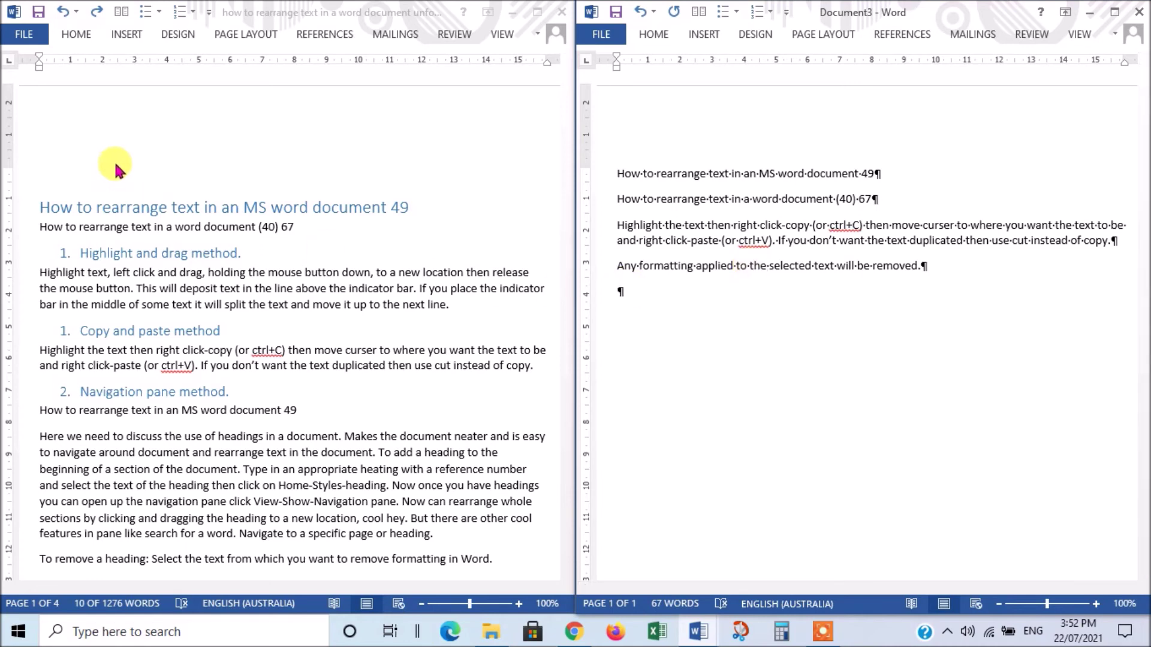
pyautogui.hotkey('alt', 'Tab')
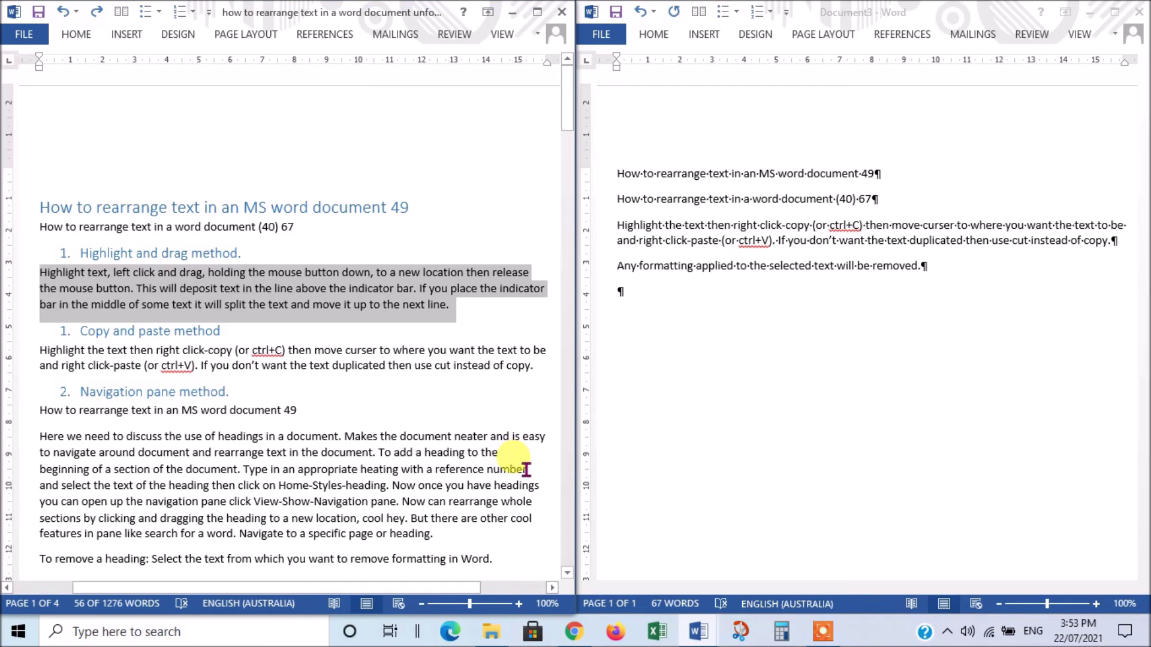
pyautogui.hotkey('ctrl', 'x')
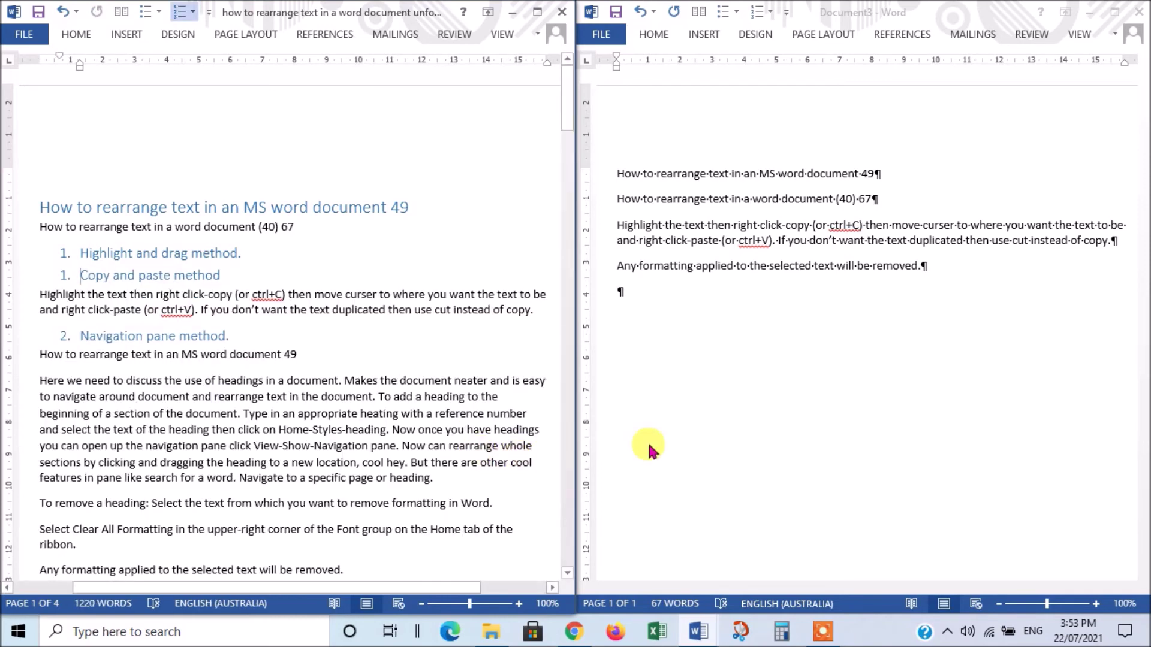
# - Insert the Spike's 'Highlight text, left click and drag…' paragraph twice at Document3's end, using 'spike'
pyautogui.click(623, 294)
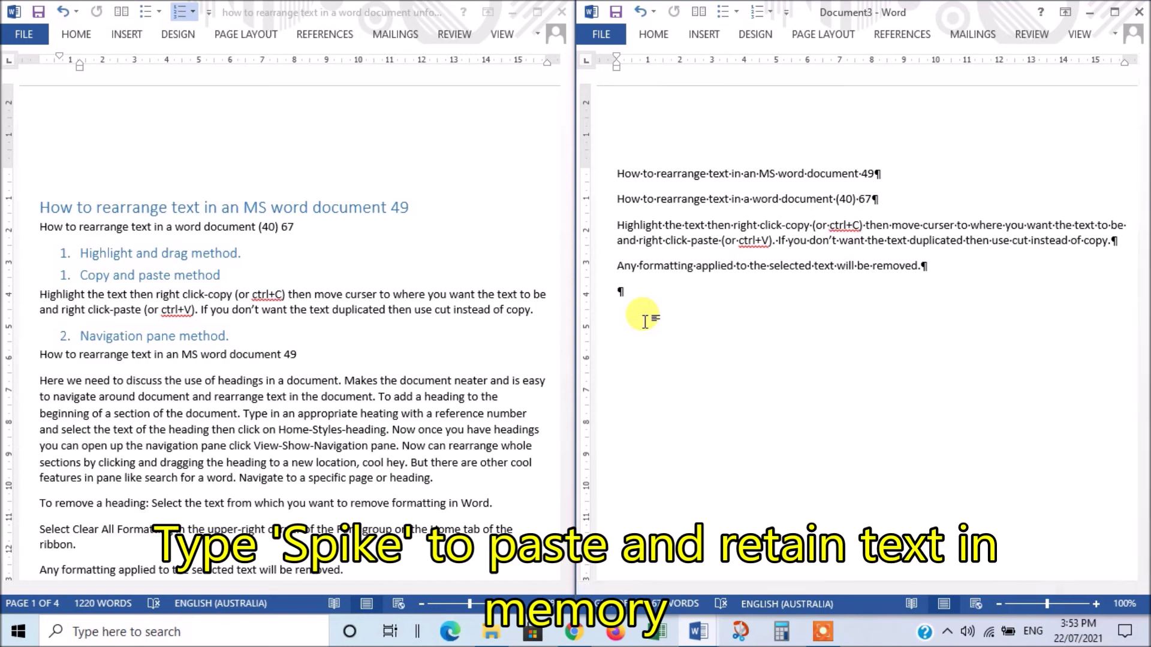
pyautogui.write('spike')
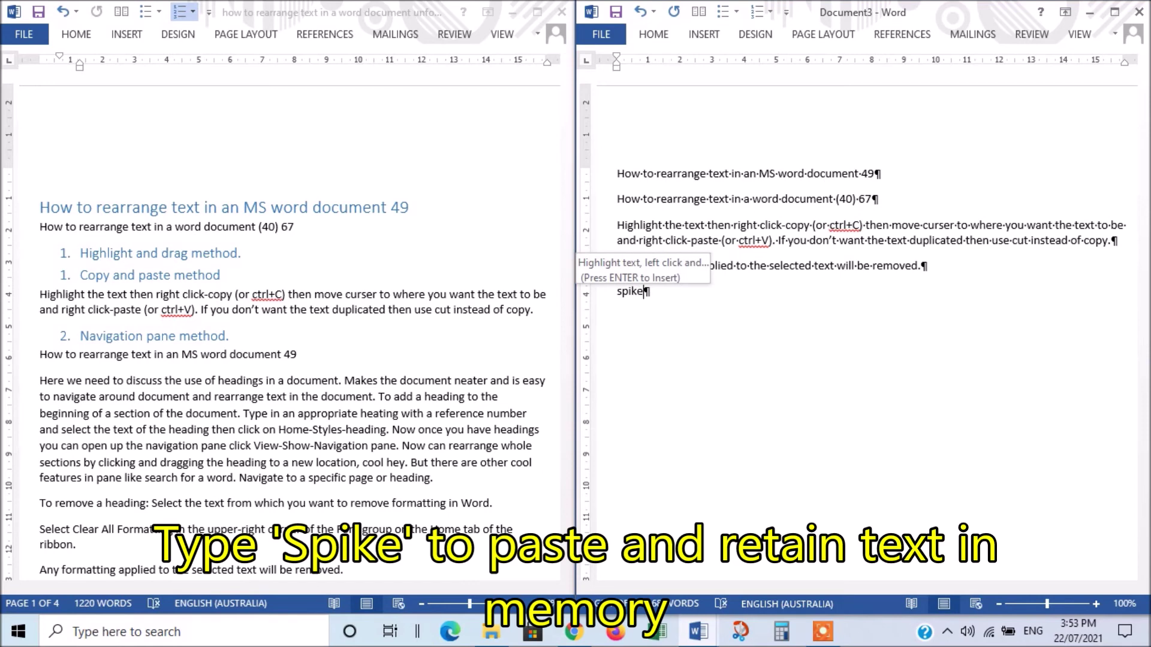
pyautogui.press('Return')
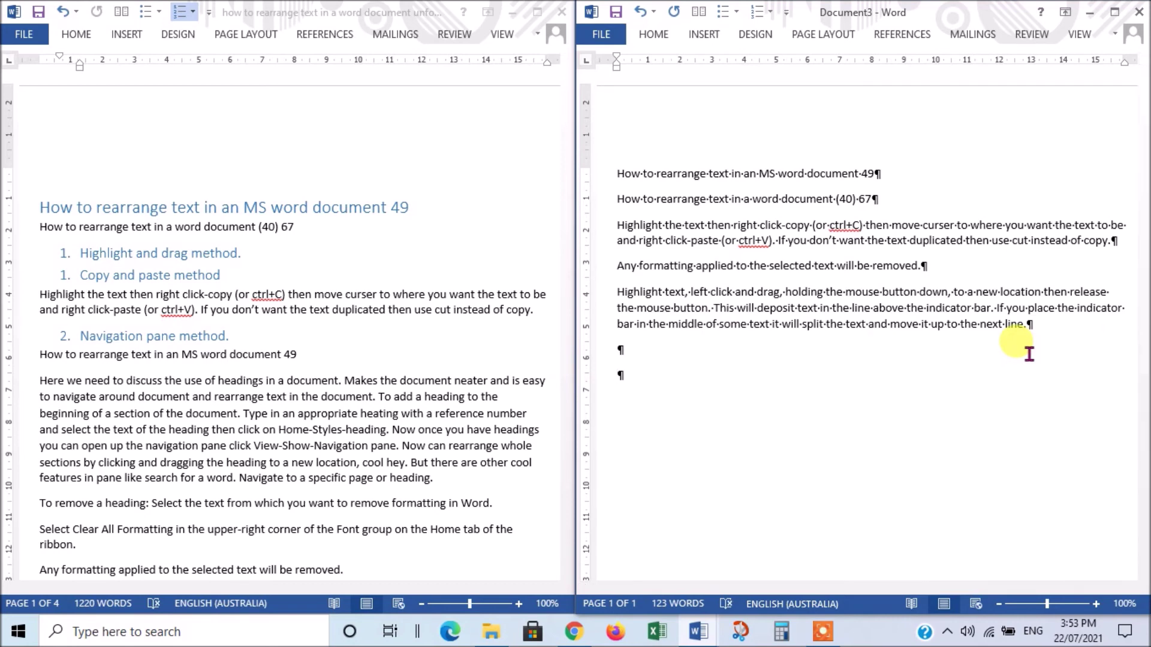
pyautogui.write('spike')
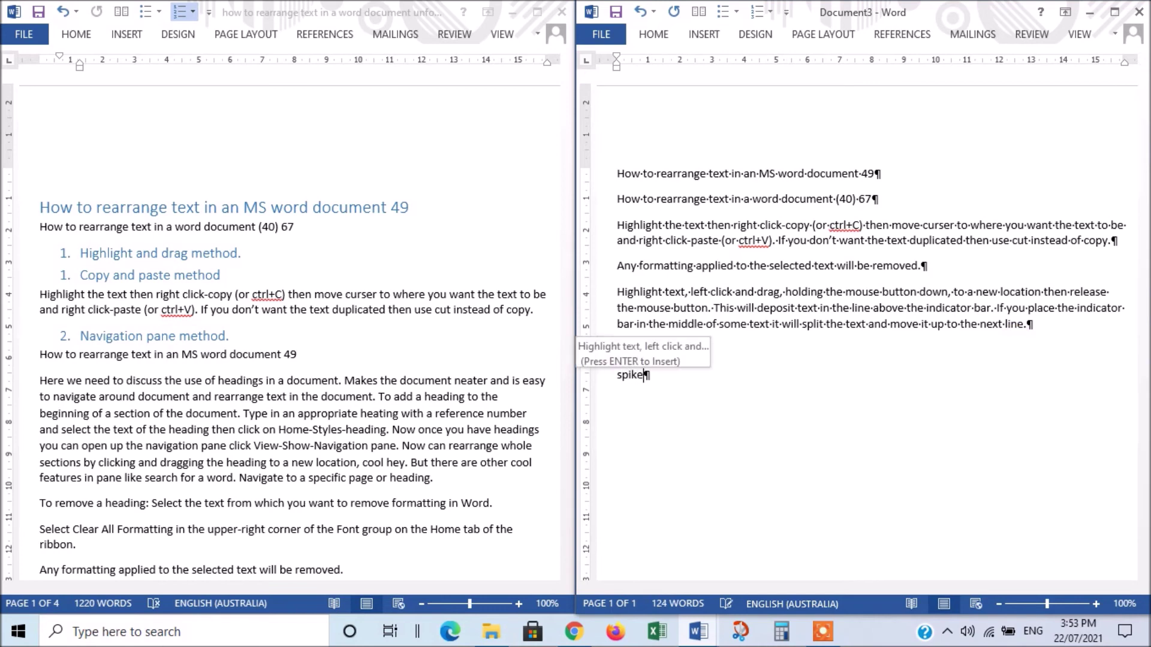
pyautogui.press('Return')
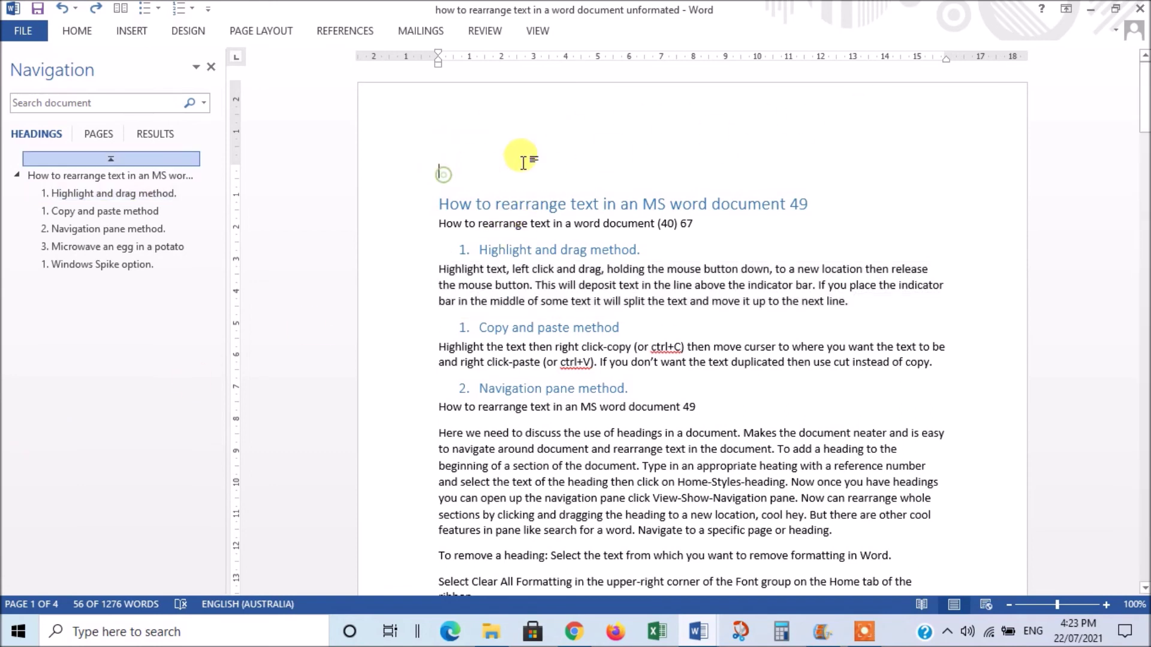
pyautogui.click(135, 32)
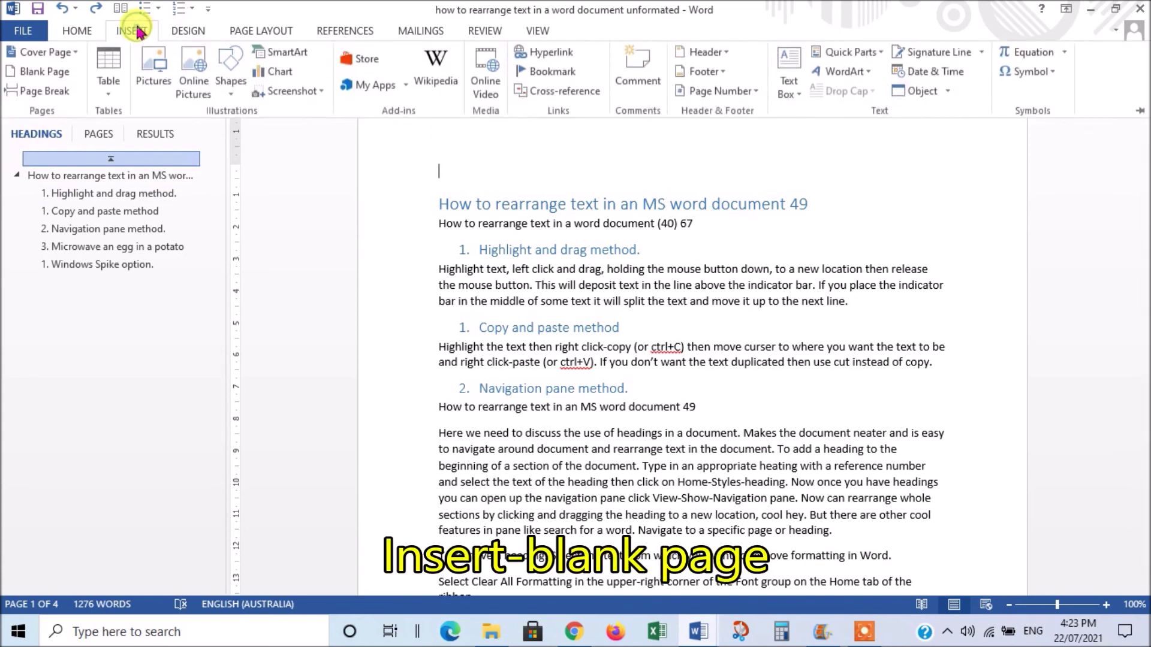
# - Insert a blank page at the start and place Automatic Table 2 Table of Contents on it
pyautogui.click(44, 81)
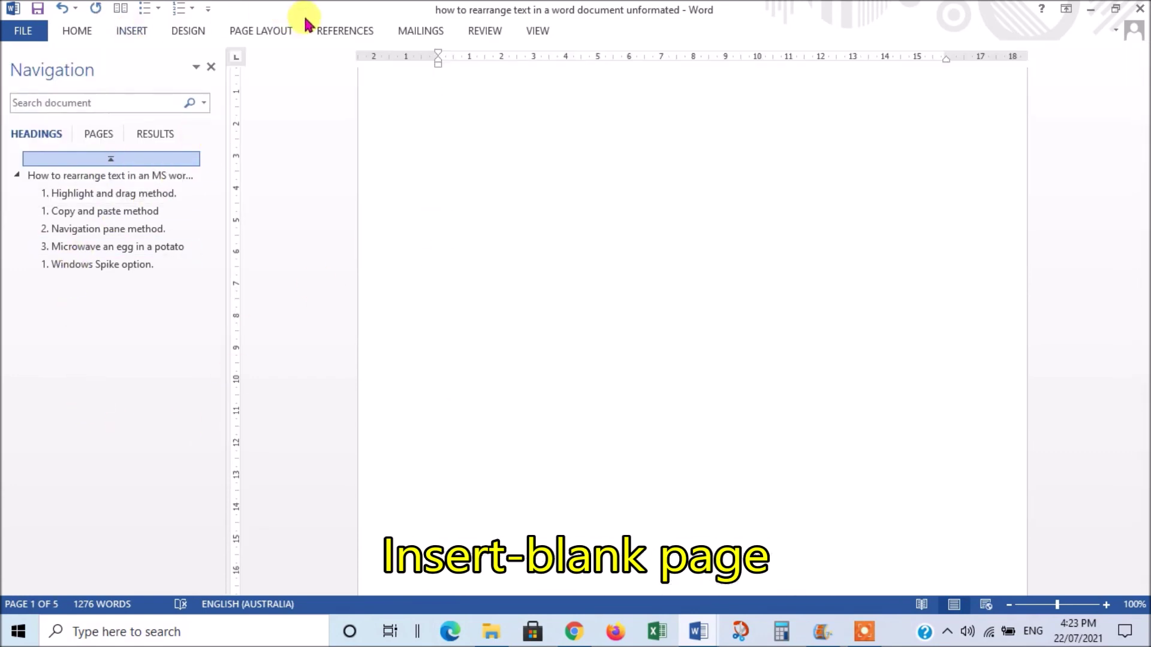
pyautogui.click(338, 34)
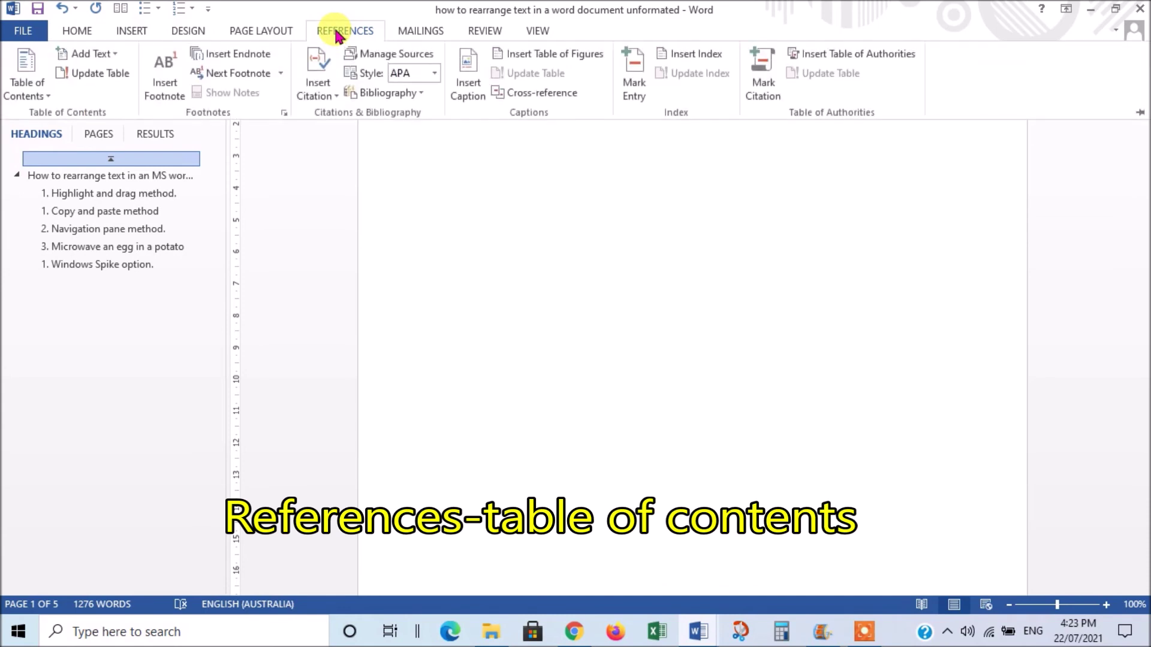
pyautogui.click(34, 95)
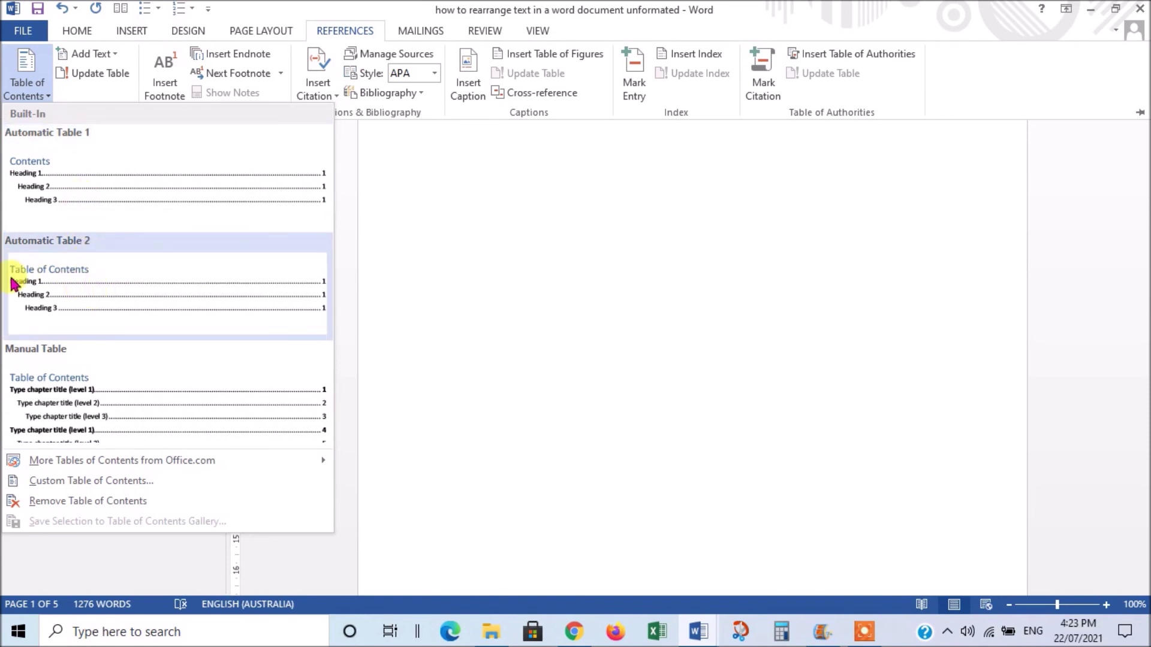
pyautogui.click(82, 296)
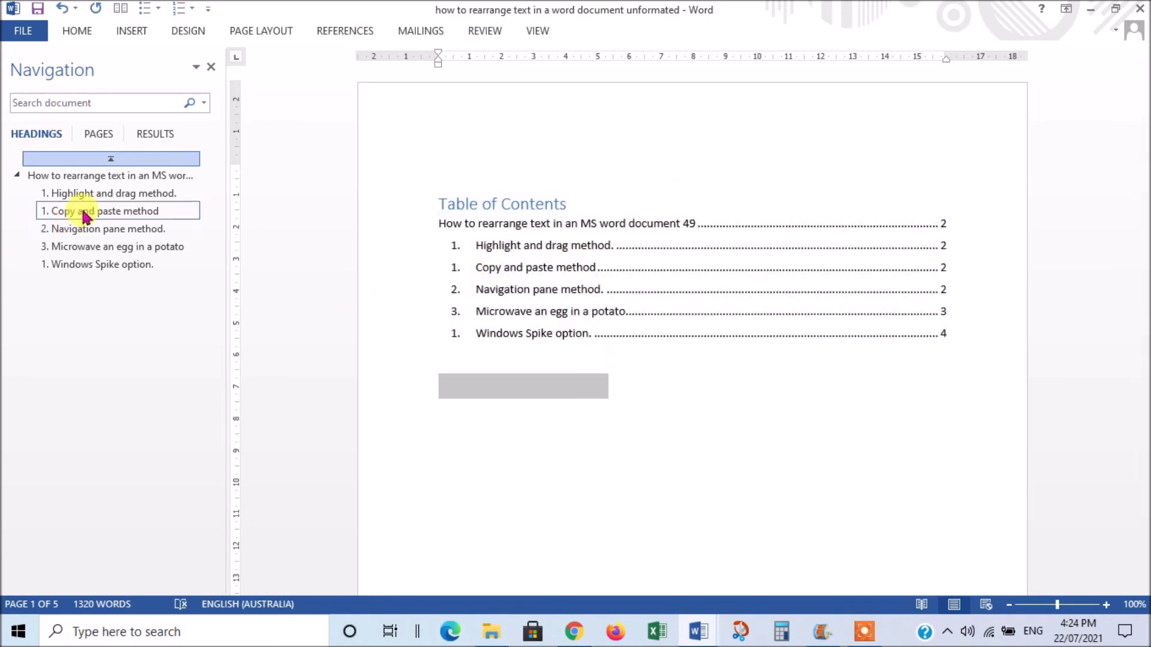
# - Show page thumbnails in the Navigation pane and jump to page 4
pyautogui.click(100, 132)
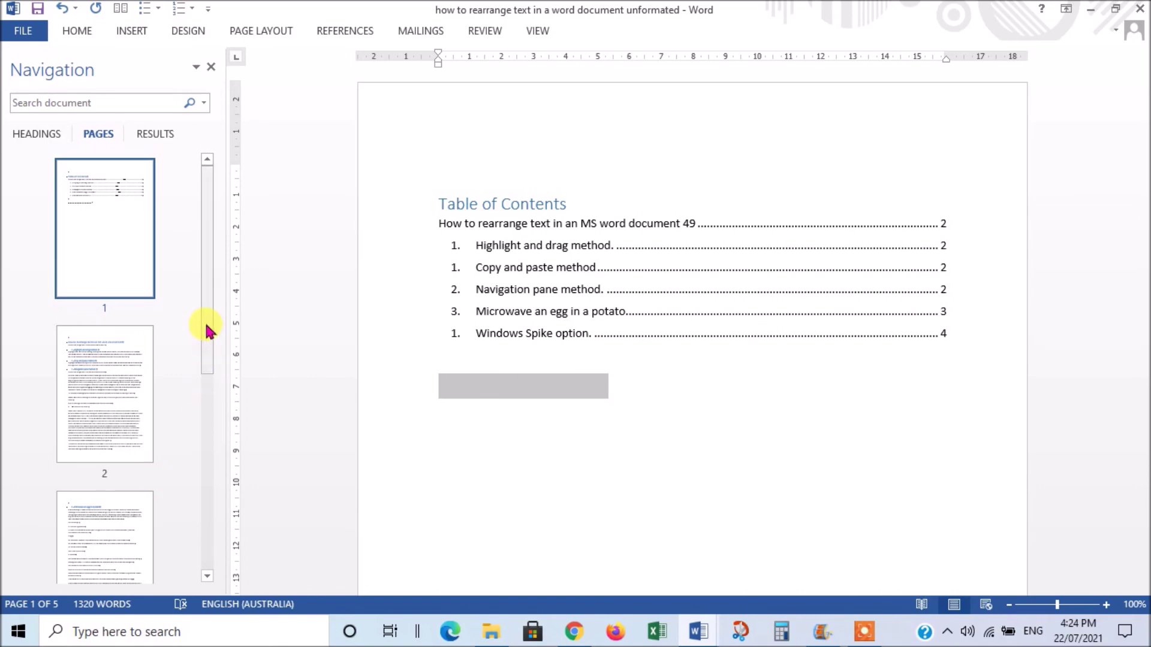
pyautogui.moveTo(206, 329); pyautogui.dragTo(200, 404)
pyautogui.click(105, 538)
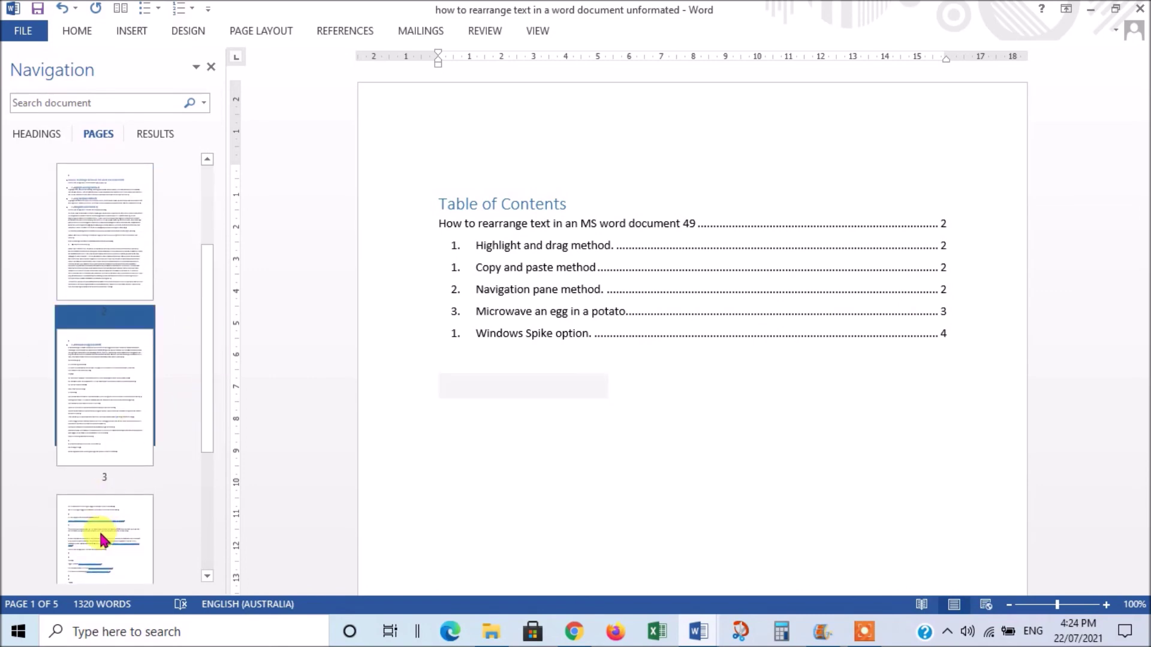